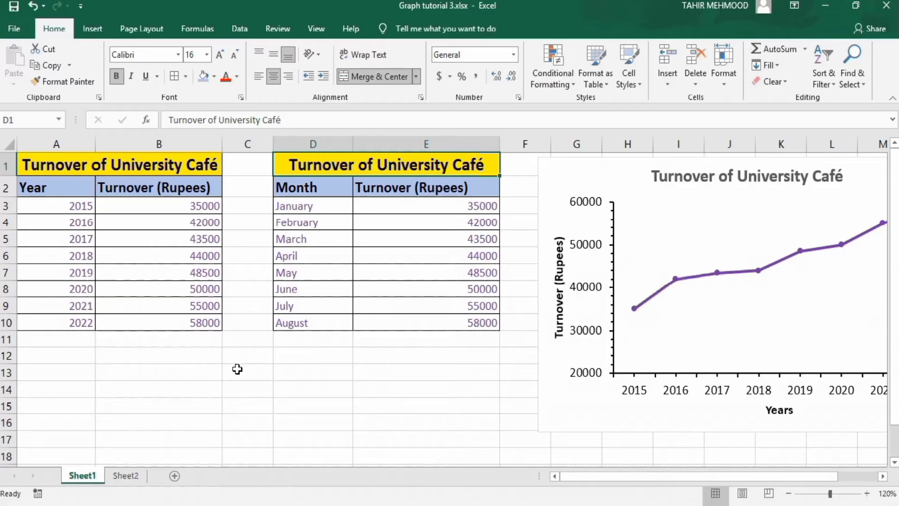
Switch to the Sheet2 worksheet
{"action": "left_click", "coordinate": [123, 476]}
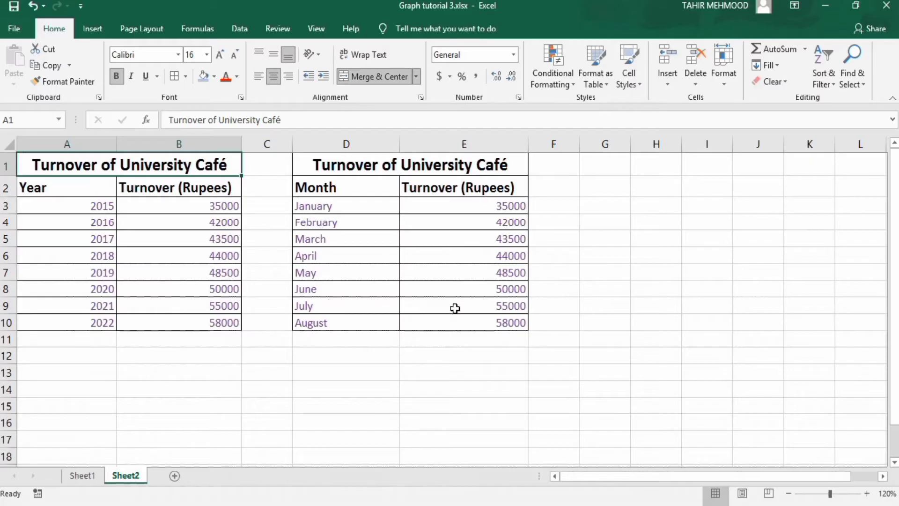
{"action": "left_click_drag", "start_coordinate": [480, 321], "coordinate": [349, 189]}
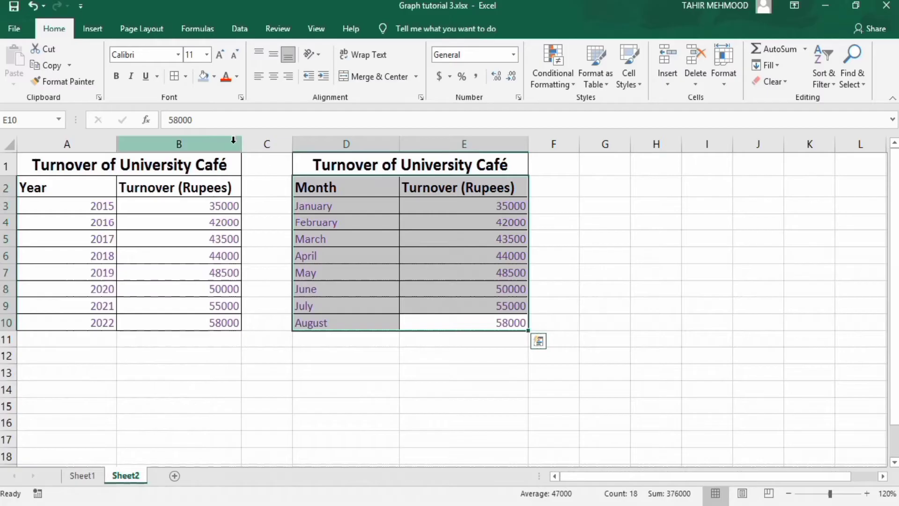
{"action": "left_click", "coordinate": [93, 31]}
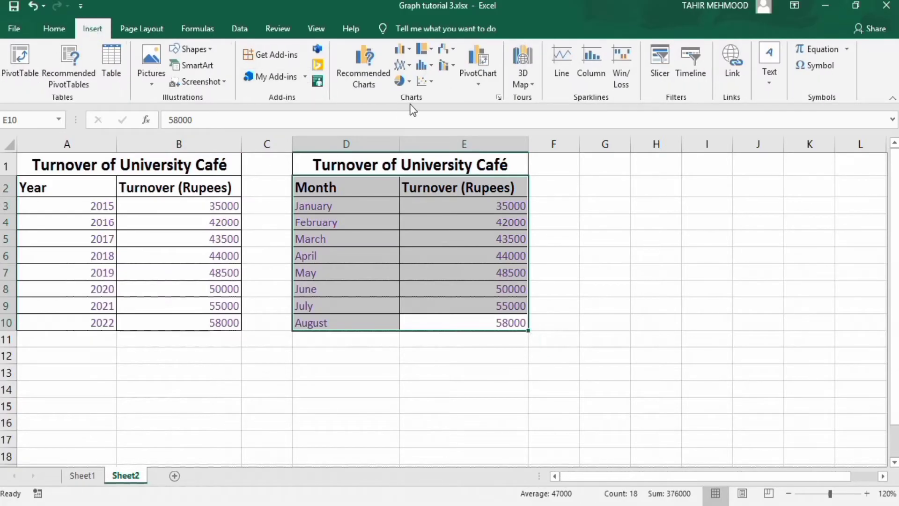
{"action": "left_click", "coordinate": [410, 67]}
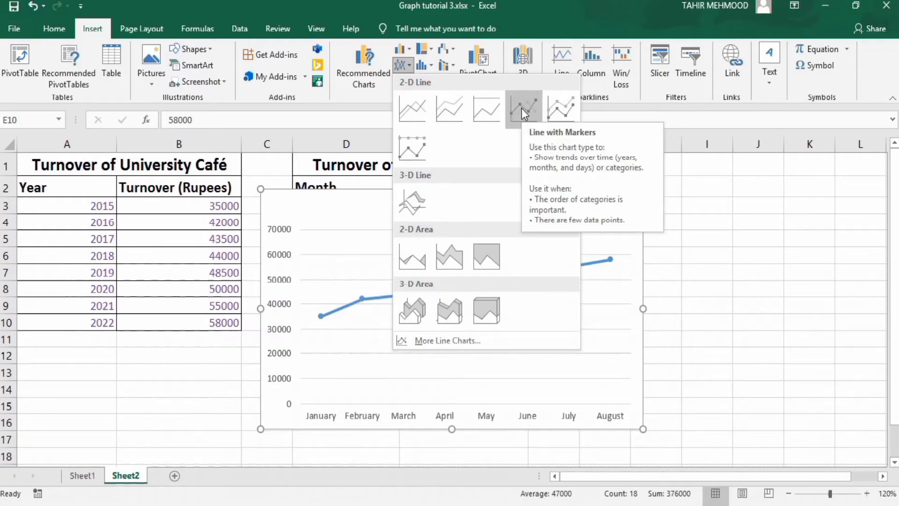
{"action": "left_click", "coordinate": [412, 106]}
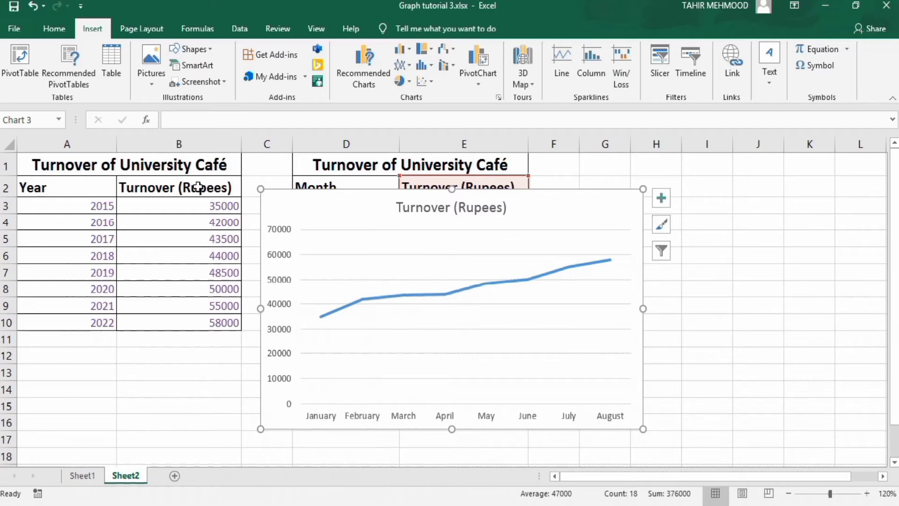
{"action": "left_click", "coordinate": [612, 198]}
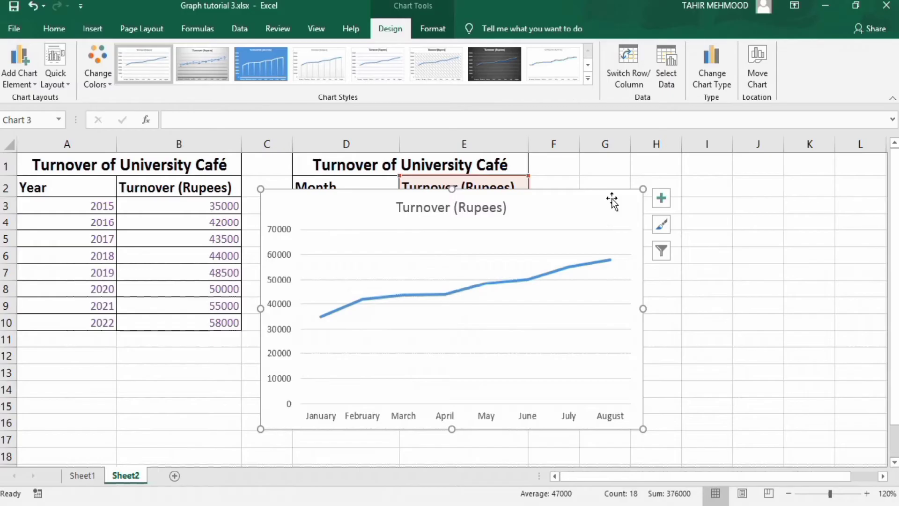
{"action": "key", "text": "Delete"}
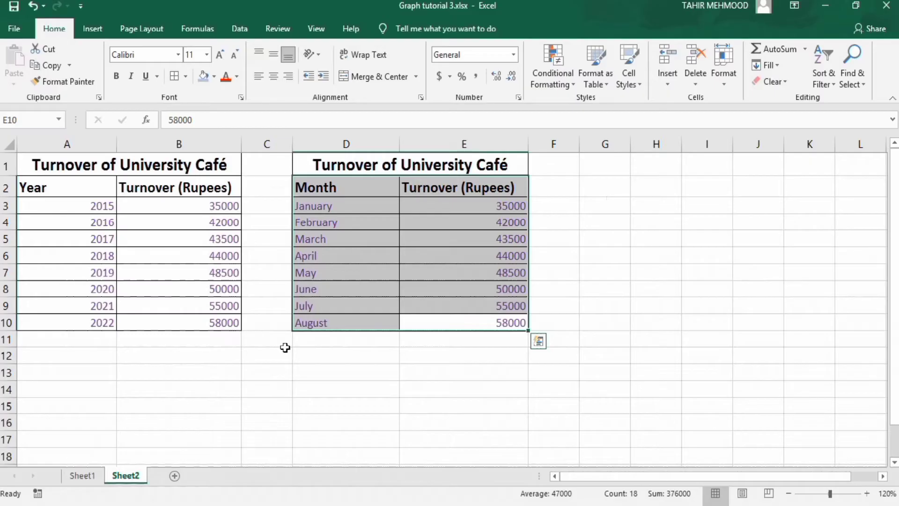
Insert an empty 2-D line chart with an empty cell outside the data tables selected
{"action": "left_click", "coordinate": [226, 323]}
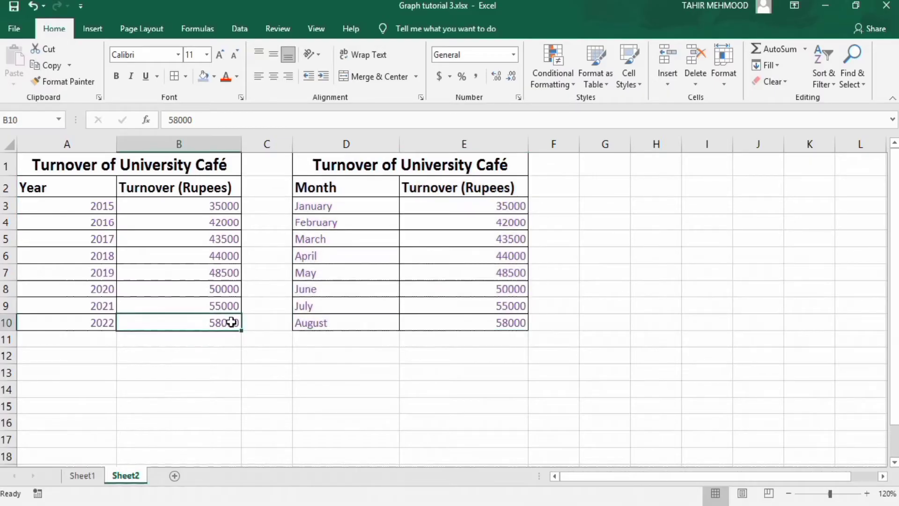
{"action": "left_click", "coordinate": [223, 359]}
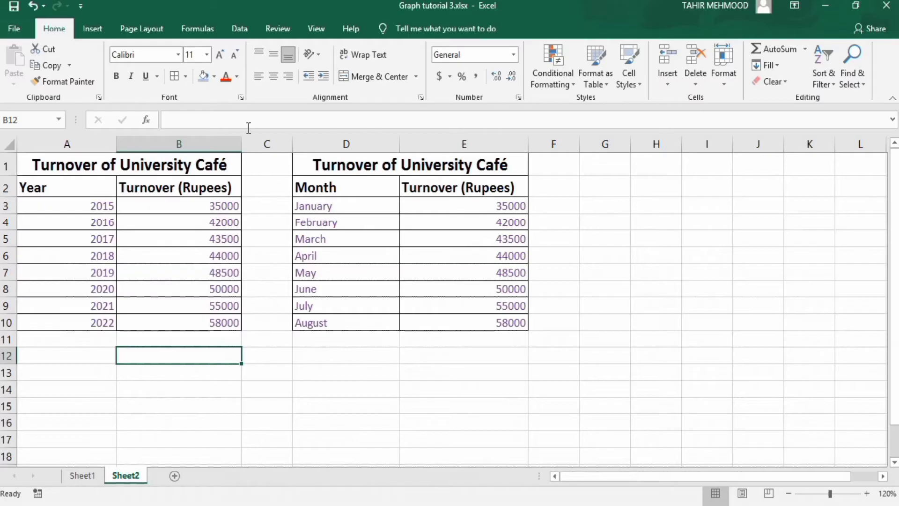
{"action": "left_click", "coordinate": [93, 27]}
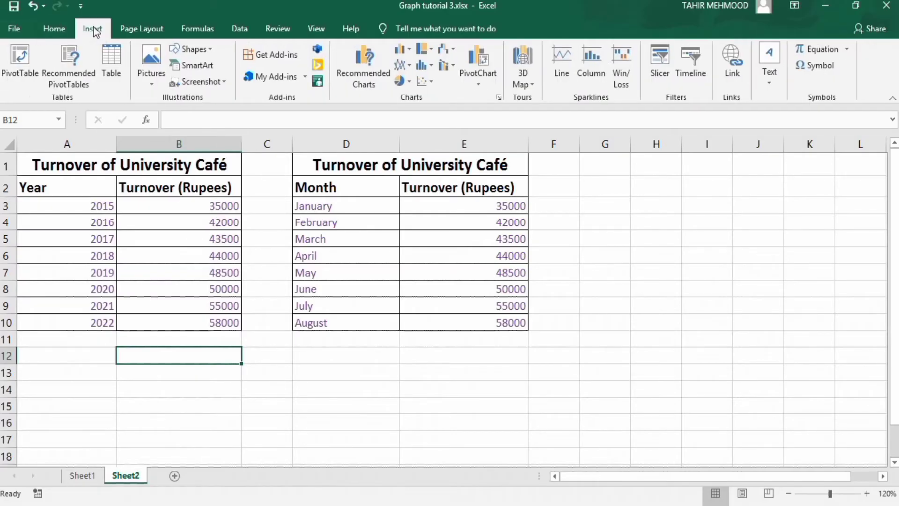
{"action": "left_click", "coordinate": [409, 67]}
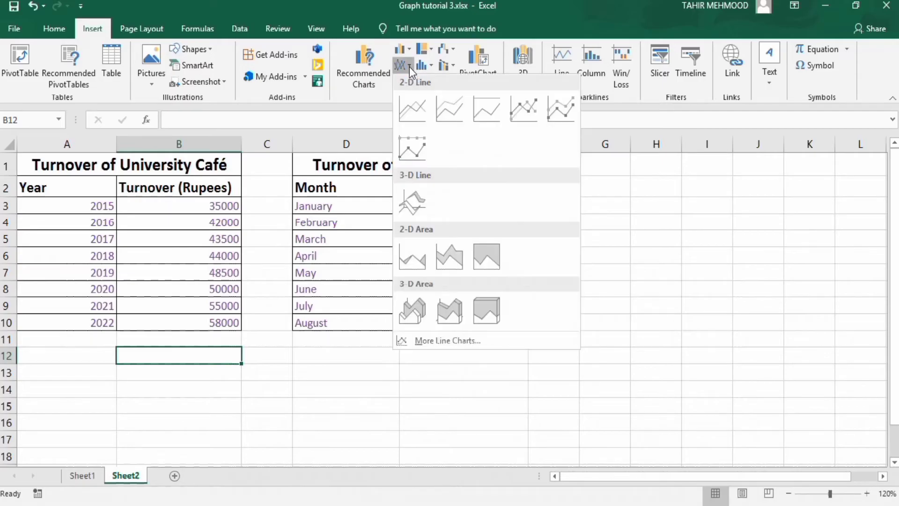
{"action": "left_click", "coordinate": [415, 106]}
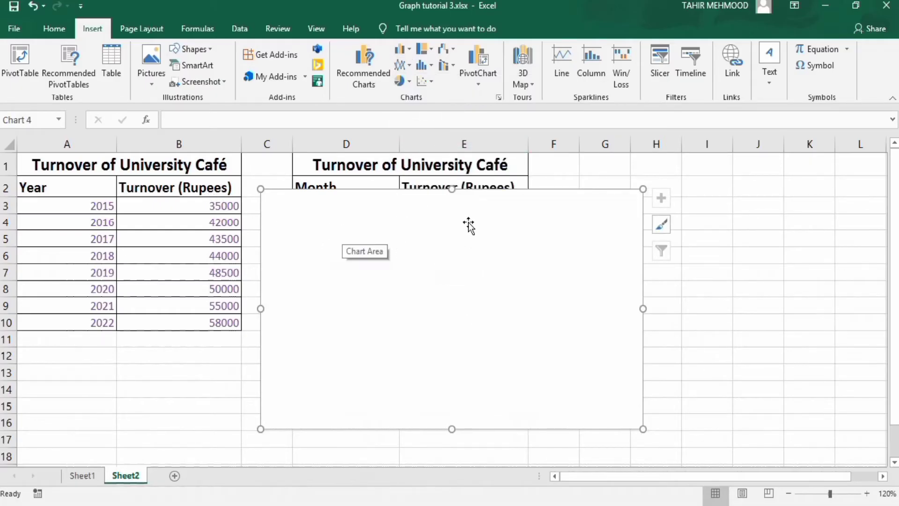
Add a data series to the chart with its name from cell B2 and its values from B3:B10
{"action": "right_click", "coordinate": [442, 257]}
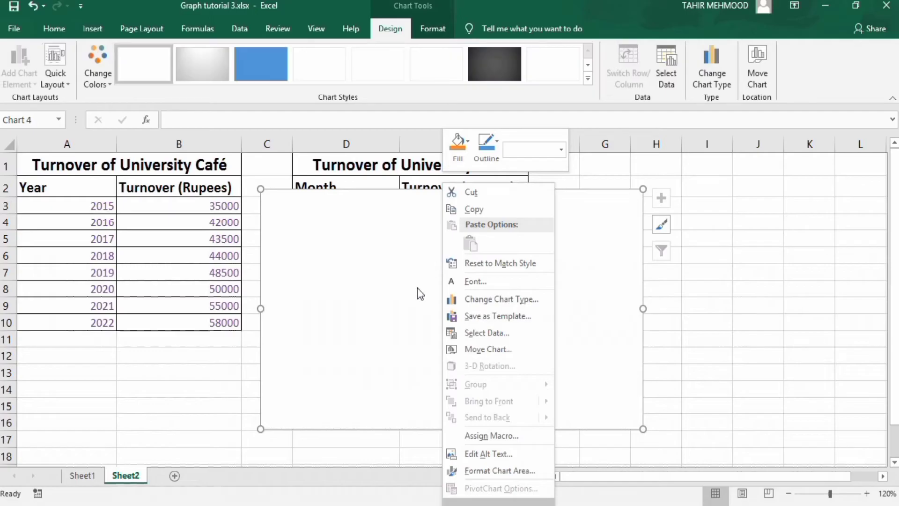
{"action": "left_click", "coordinate": [492, 331]}
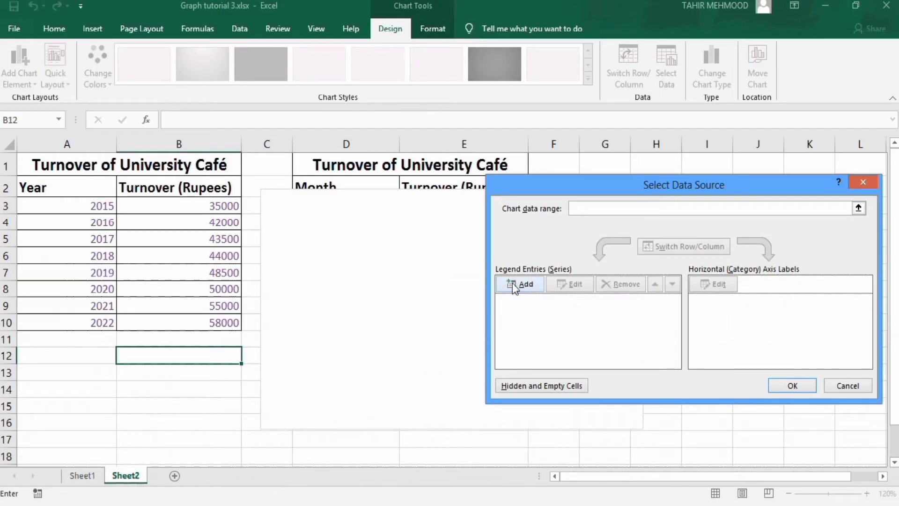
{"action": "left_click", "coordinate": [526, 284]}
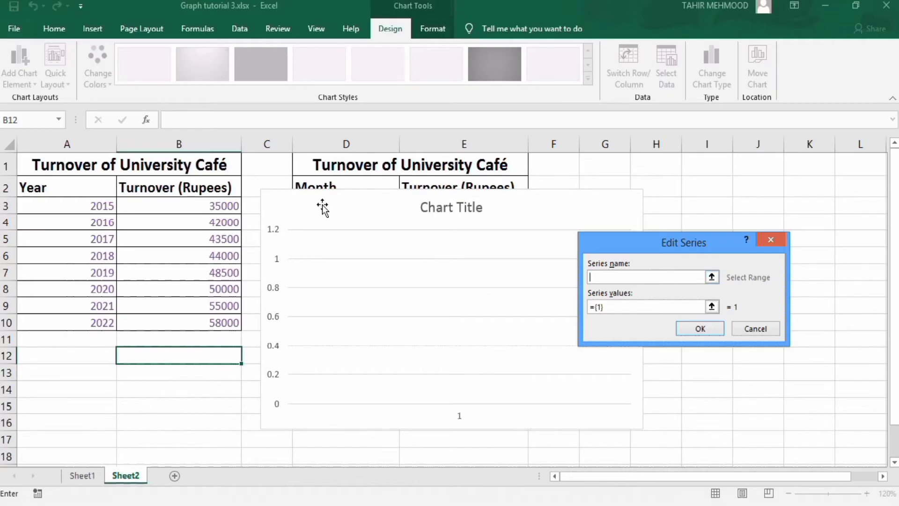
{"action": "left_click", "coordinate": [208, 186]}
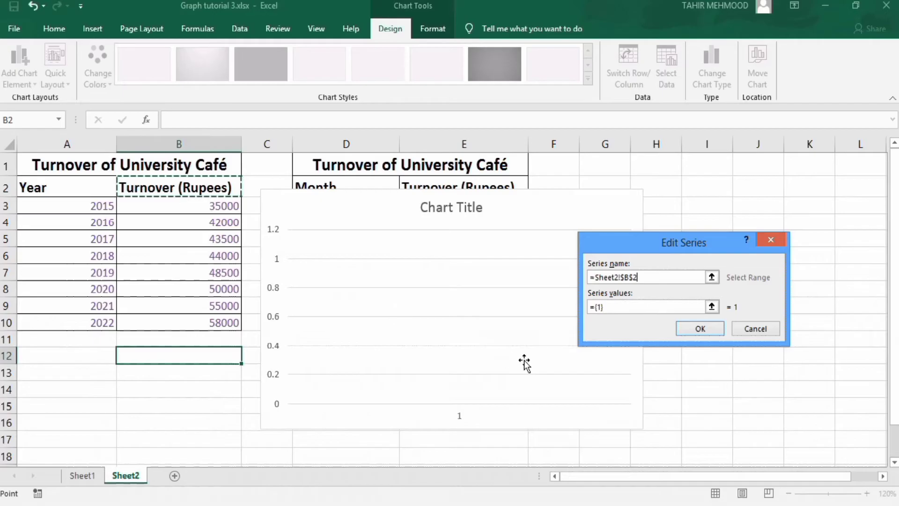
{"action": "left_click", "coordinate": [607, 306]}
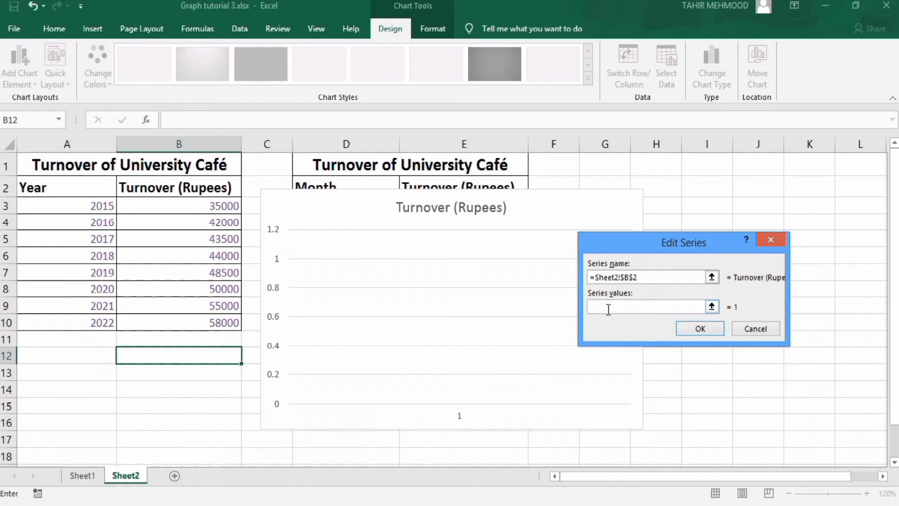
{"action": "left_click", "coordinate": [221, 206]}
{"action": "left_click_drag", "start_coordinate": [221, 206], "coordinate": [217, 319]}
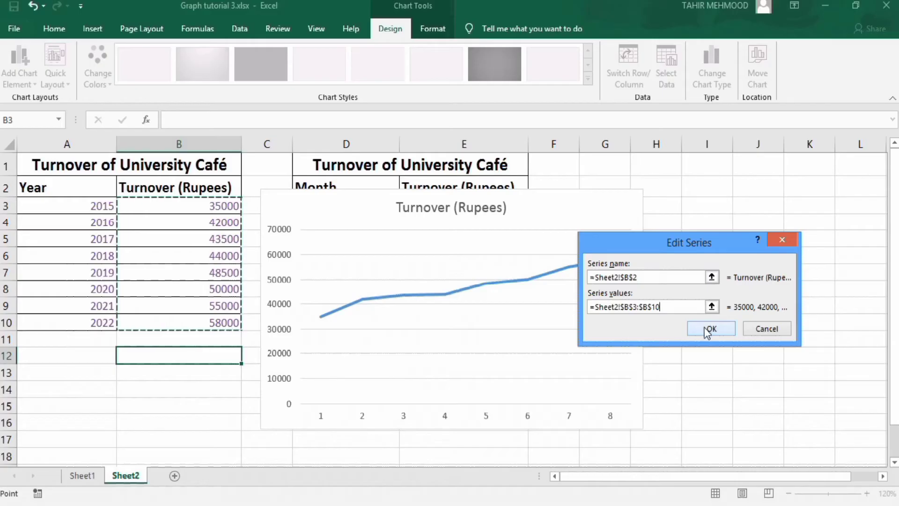
{"action": "left_click", "coordinate": [708, 330]}
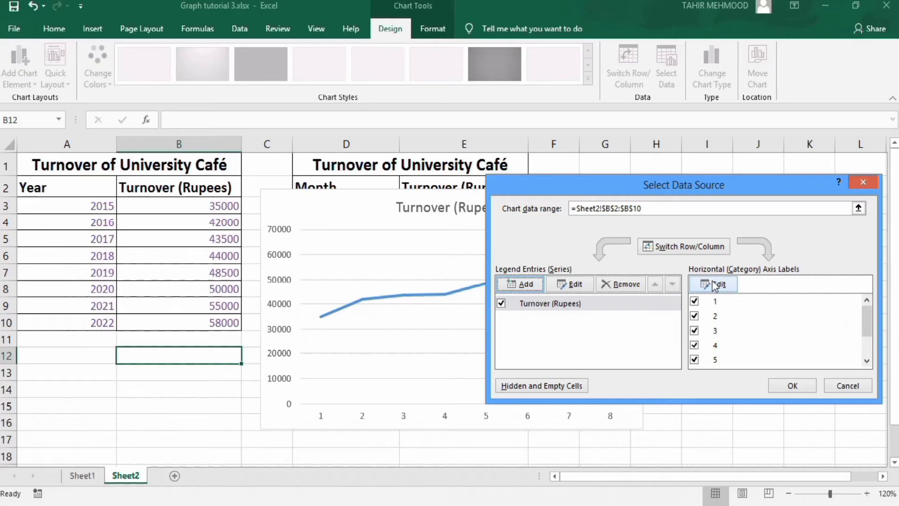
Set the horizontal axis labels to the years in A3:A10 and move the chart right to about columns E to J
{"action": "left_click", "coordinate": [716, 284]}
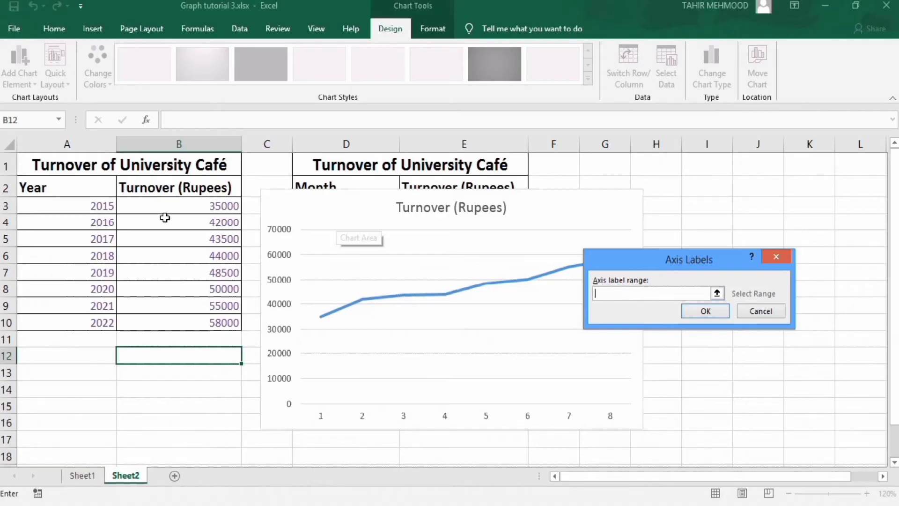
{"action": "left_click", "coordinate": [100, 206]}
{"action": "left_click_drag", "start_coordinate": [98, 206], "coordinate": [91, 314]}
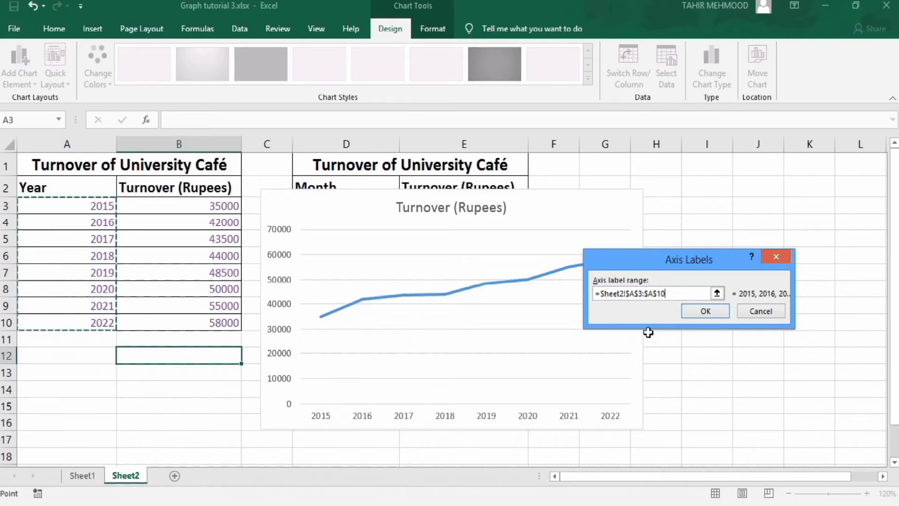
{"action": "left_click", "coordinate": [703, 311]}
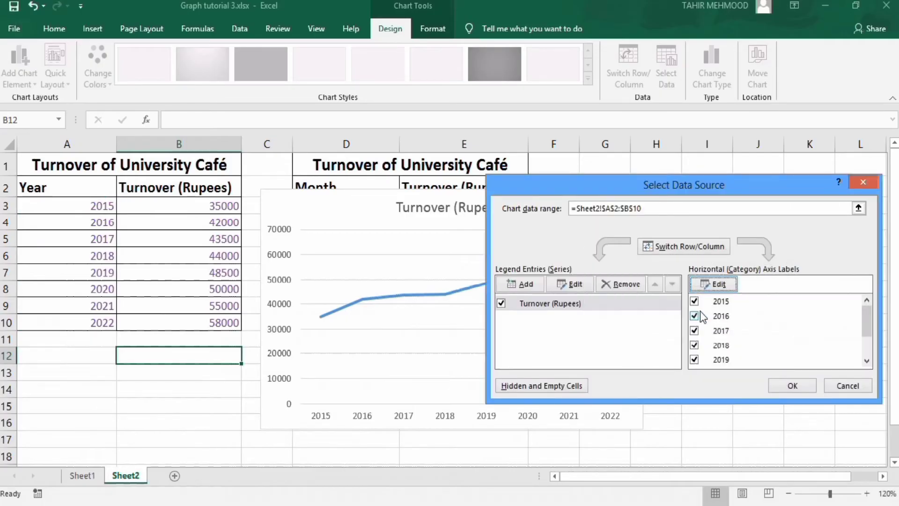
{"action": "left_click", "coordinate": [789, 385]}
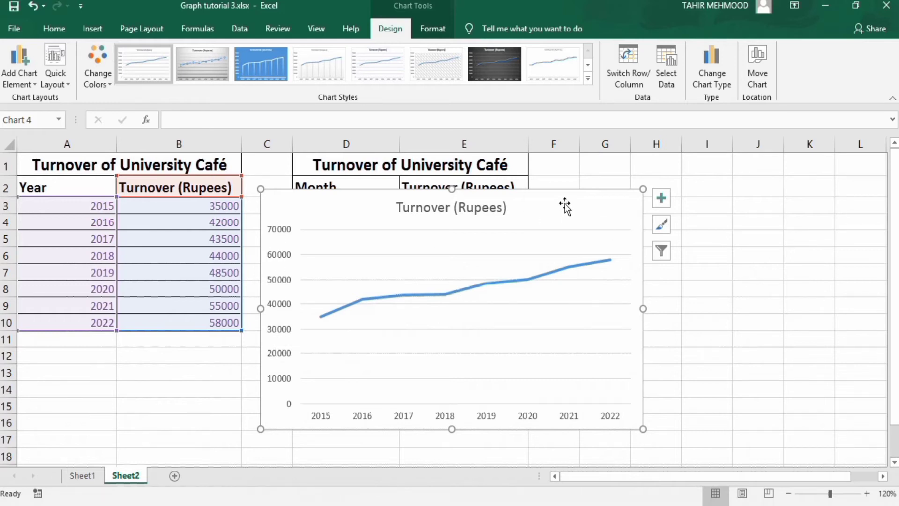
{"action": "left_click_drag", "start_coordinate": [567, 199], "coordinate": [719, 203]}
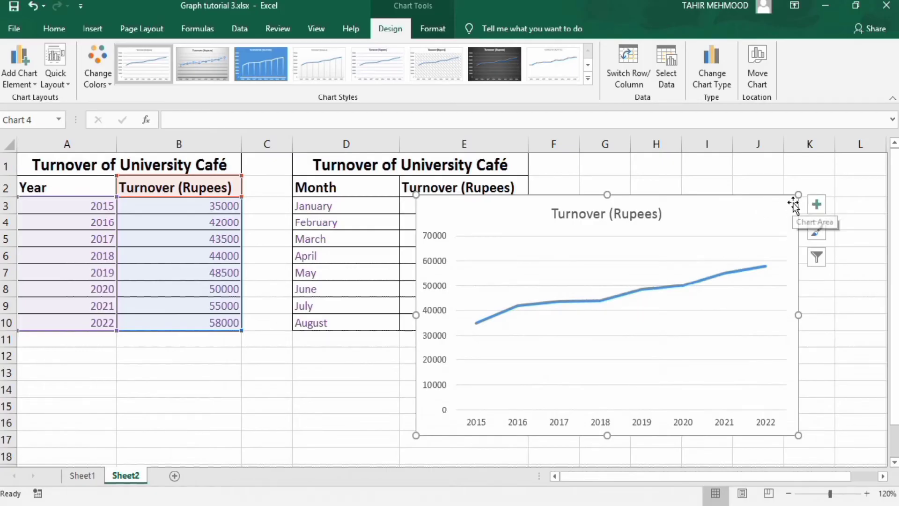
Add axis titles to the chart and remove its gridlines
{"action": "left_click", "coordinate": [823, 205]}
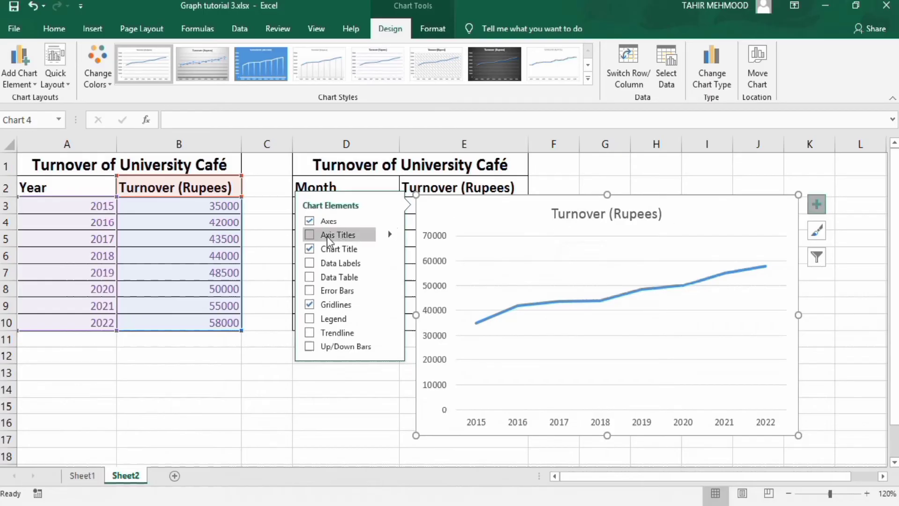
{"action": "left_click", "coordinate": [309, 235]}
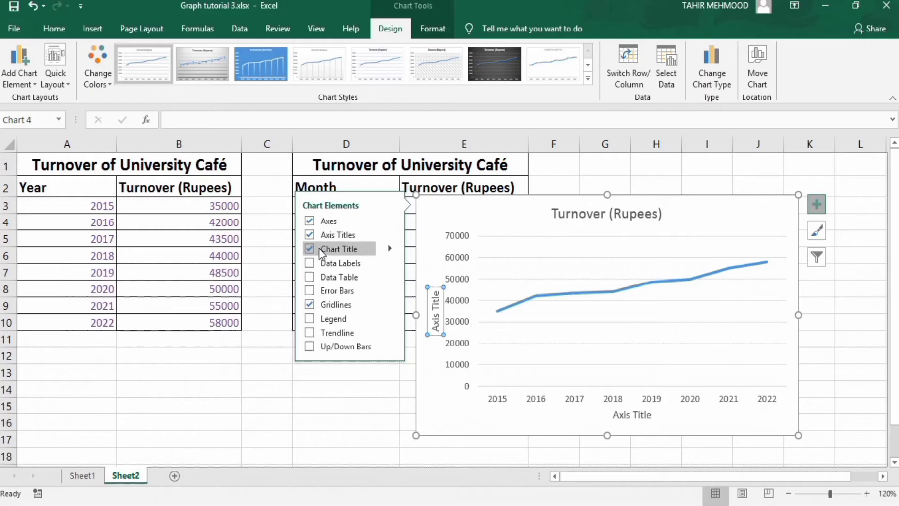
{"action": "left_click", "coordinate": [309, 304]}
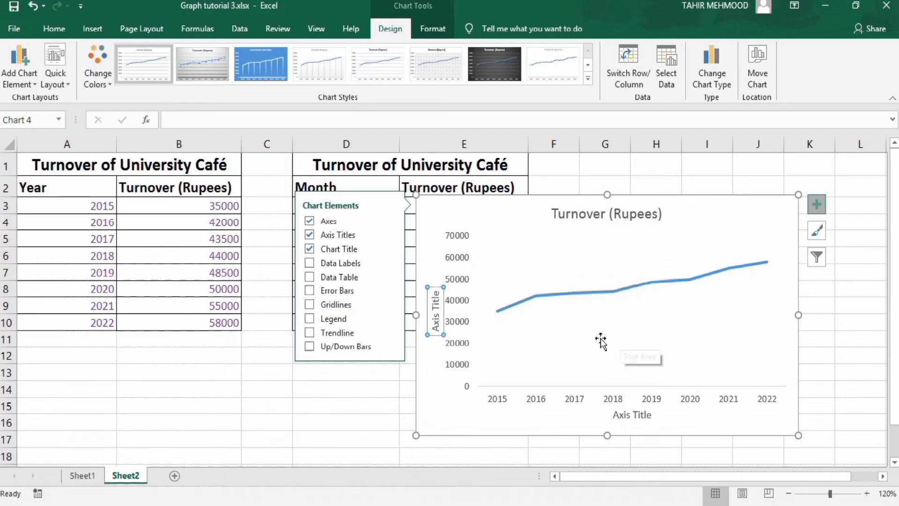
{"action": "left_click", "coordinate": [370, 388]}
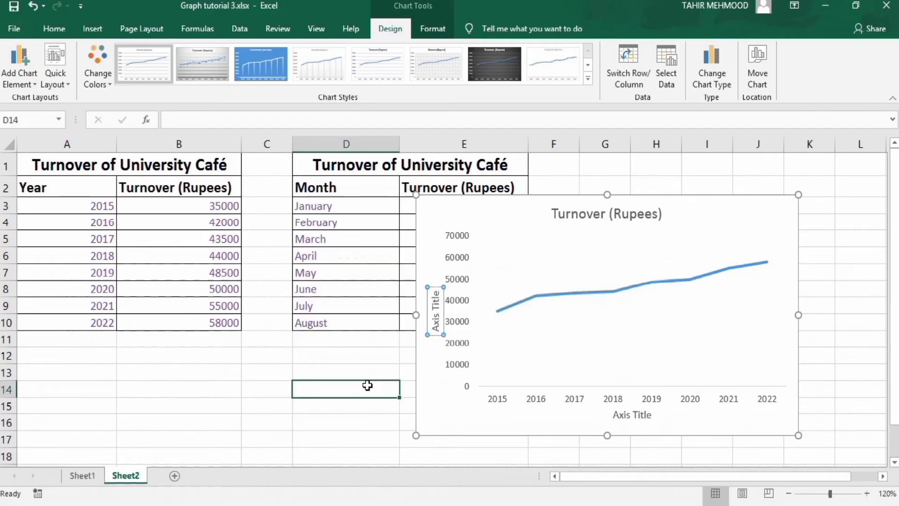
{"action": "left_click", "coordinate": [603, 216]}
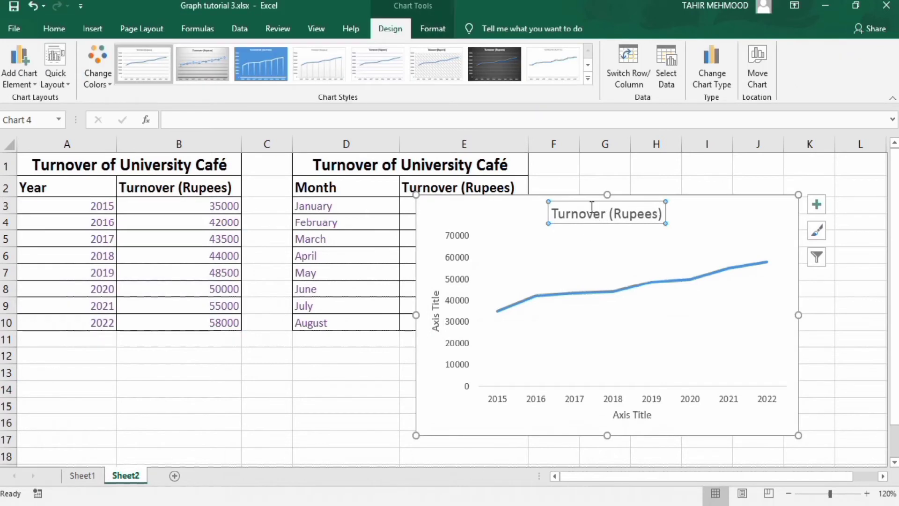
{"action": "double_click", "coordinate": [661, 214]}
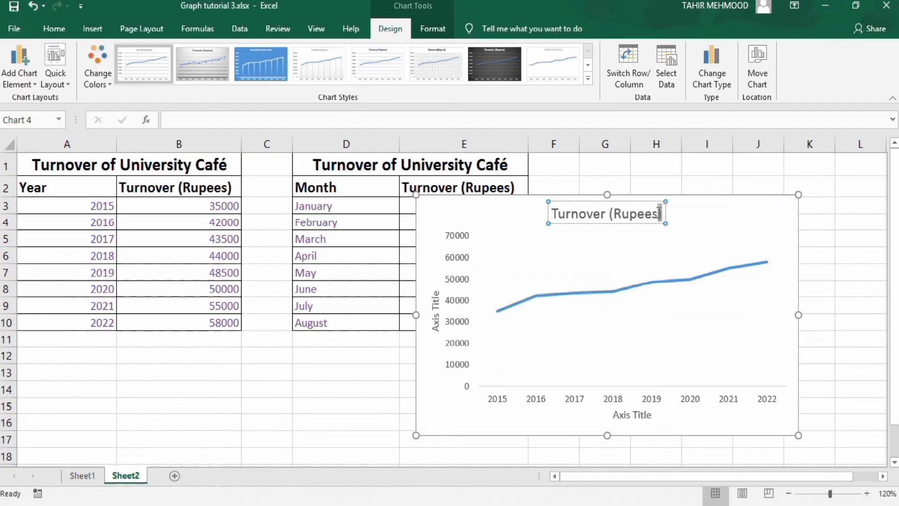
{"action": "left_click", "coordinate": [707, 179]}
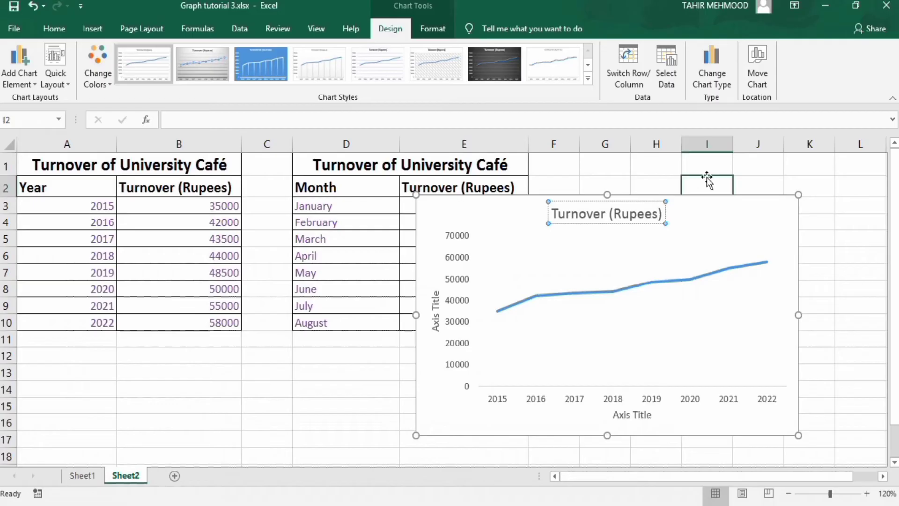
Link the chart title to the table heading in cell D1 with the formula =Sheet2!$D$1
{"action": "left_click", "coordinate": [577, 215]}
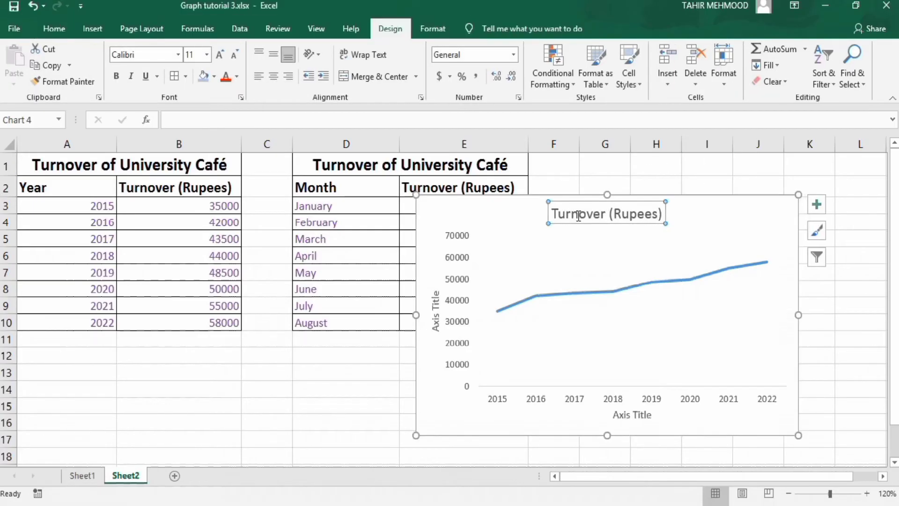
{"action": "left_click", "coordinate": [303, 120]}
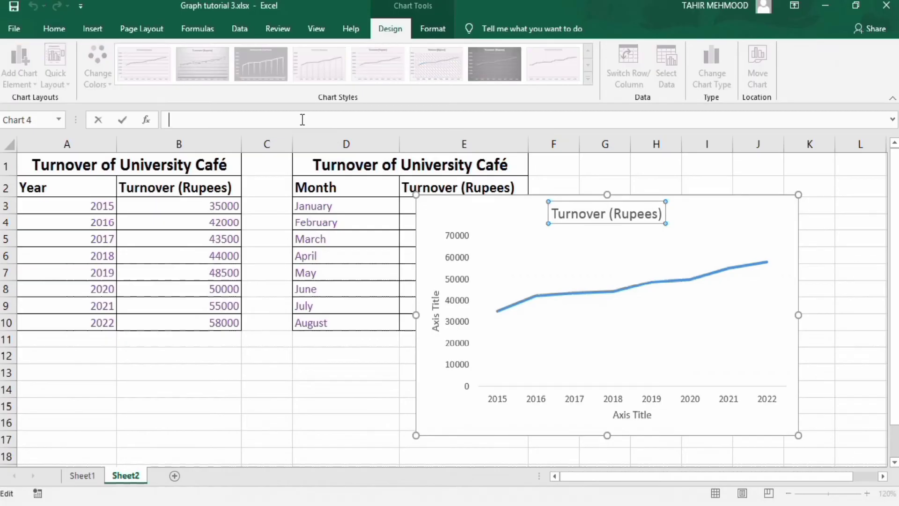
{"action": "type", "text": "="}
{"action": "left_click", "coordinate": [356, 163]}
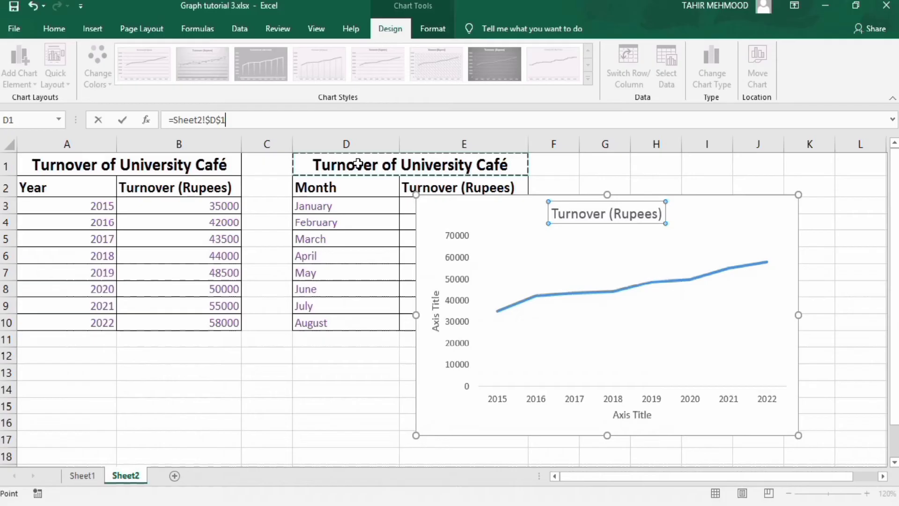
{"action": "key", "text": "Return"}
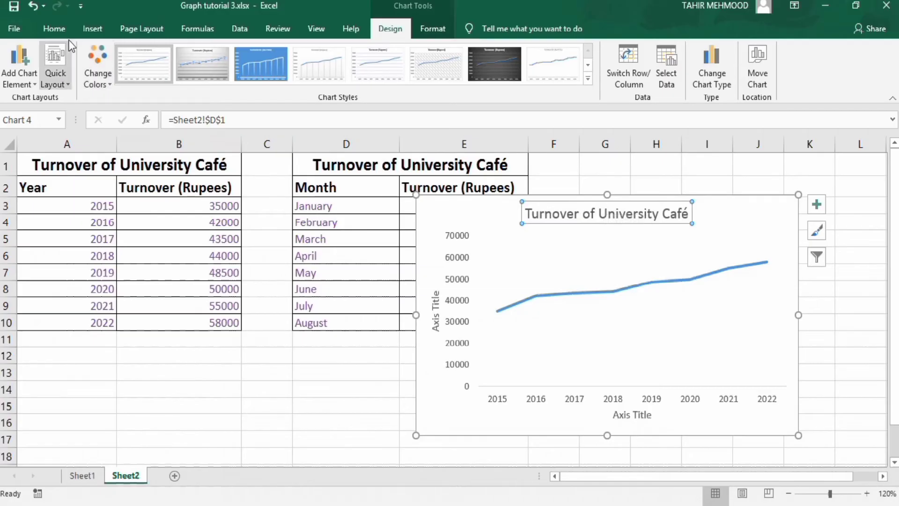
Format the chart title in black, 16-point bold text
{"action": "left_click", "coordinate": [54, 28]}
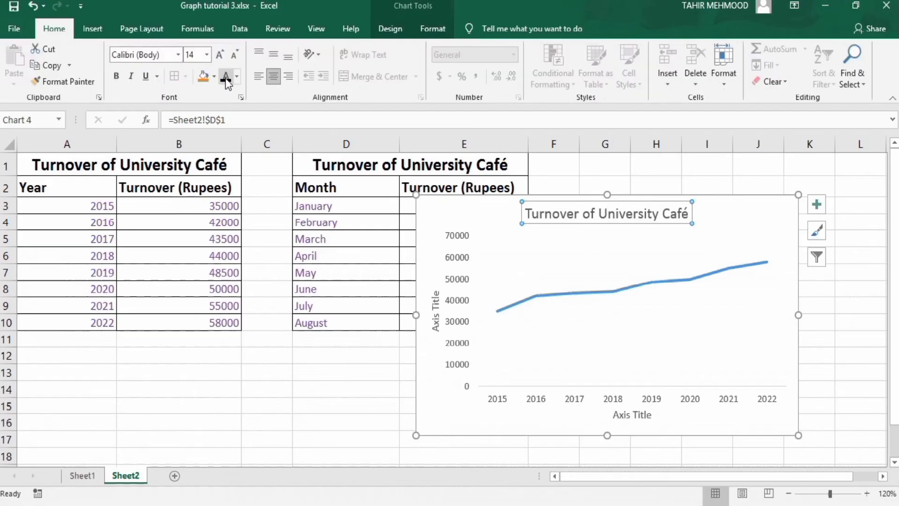
{"action": "left_click", "coordinate": [206, 55]}
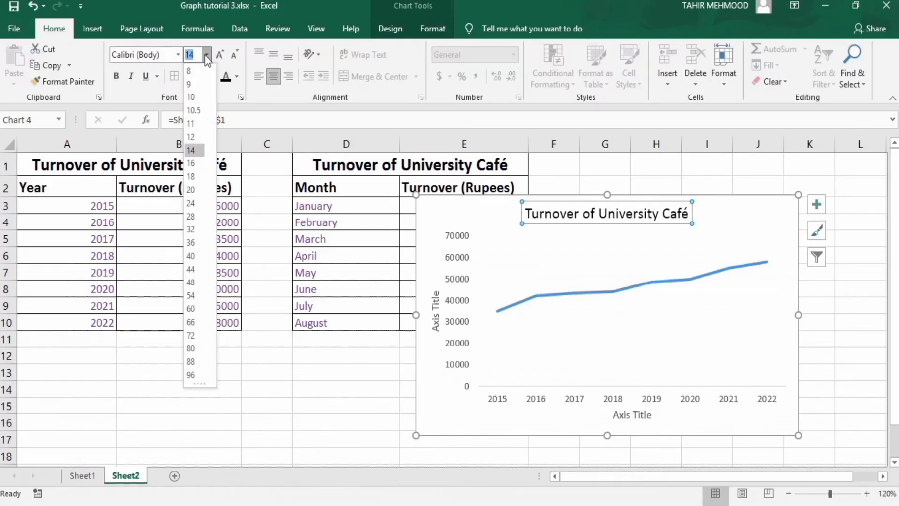
{"action": "left_click", "coordinate": [196, 163]}
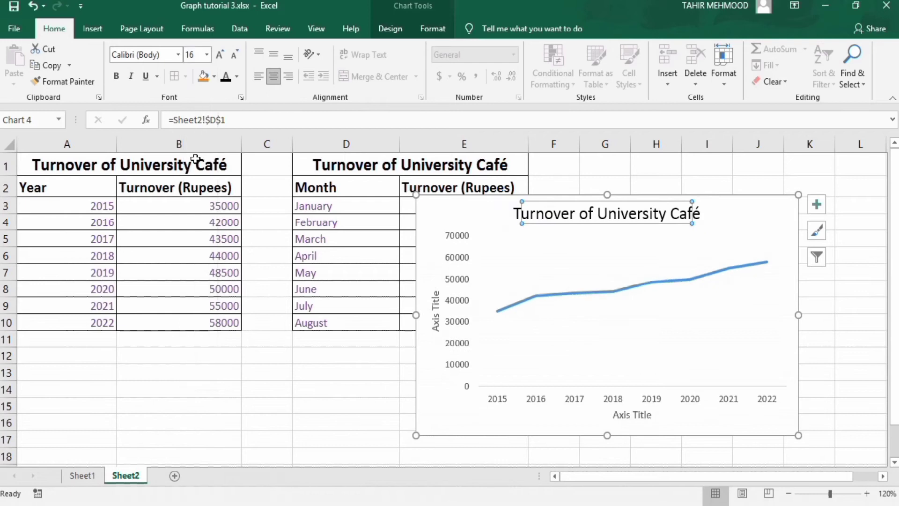
{"action": "left_click", "coordinate": [116, 76]}
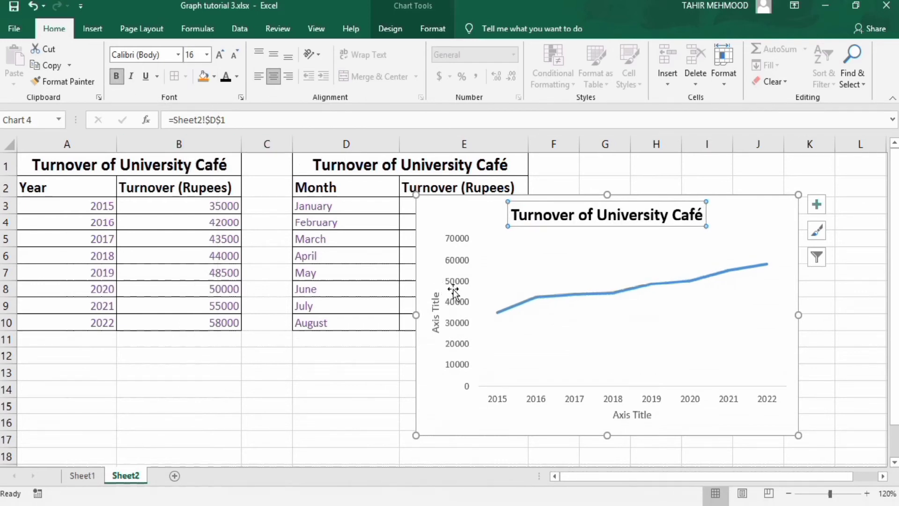
Link the vertical axis title to the column heading in cell E2 with the formula =Sheet2!$E$2
{"action": "left_click", "coordinate": [435, 308]}
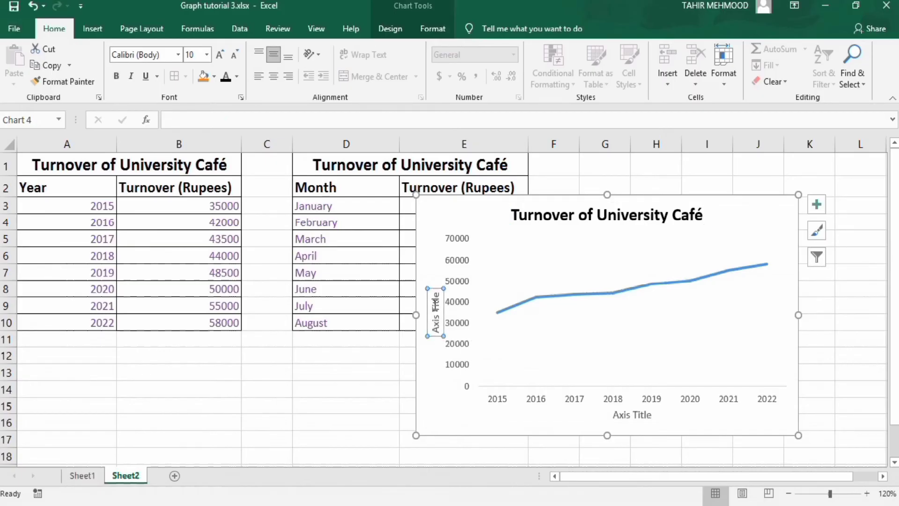
{"action": "left_click", "coordinate": [296, 117]}
{"action": "type", "text": "="}
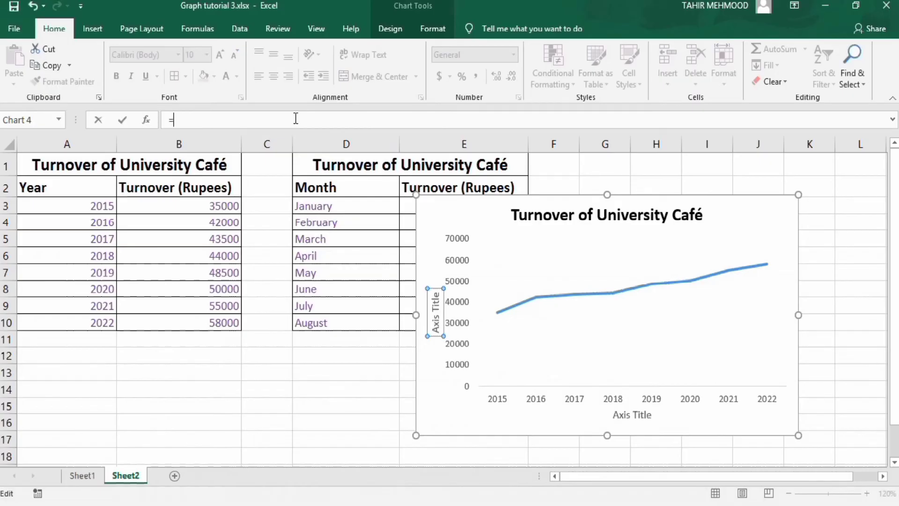
{"action": "left_click", "coordinate": [431, 188]}
{"action": "key", "text": "Return"}
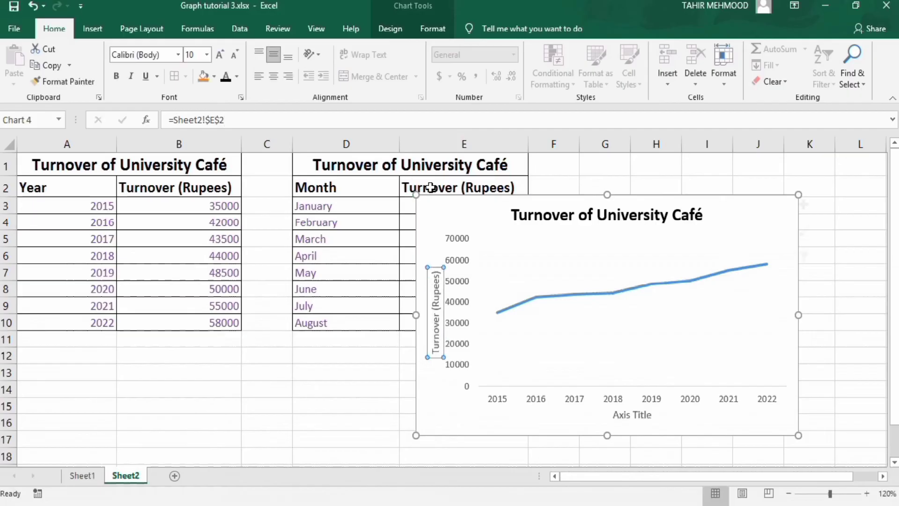
Replace the placeholder text of the horizontal axis title with "Year"
{"action": "left_click", "coordinate": [629, 415]}
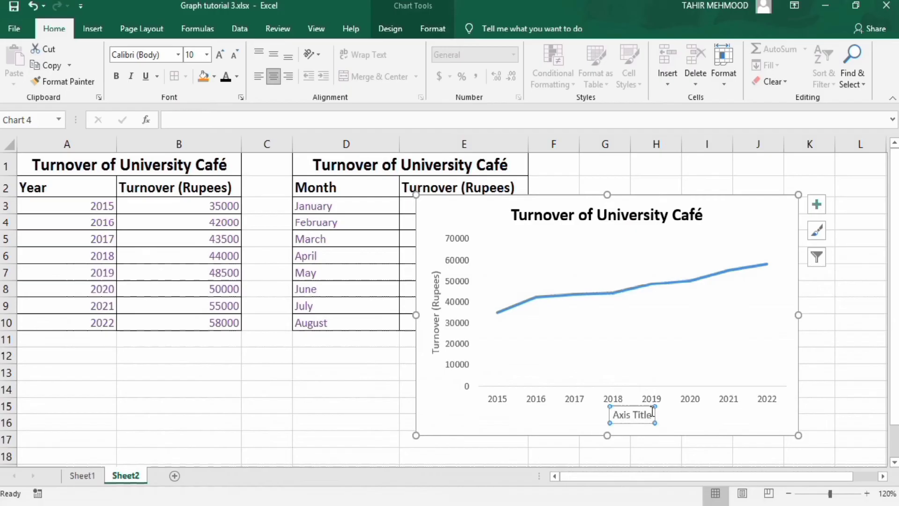
{"action": "left_click", "coordinate": [652, 414]}
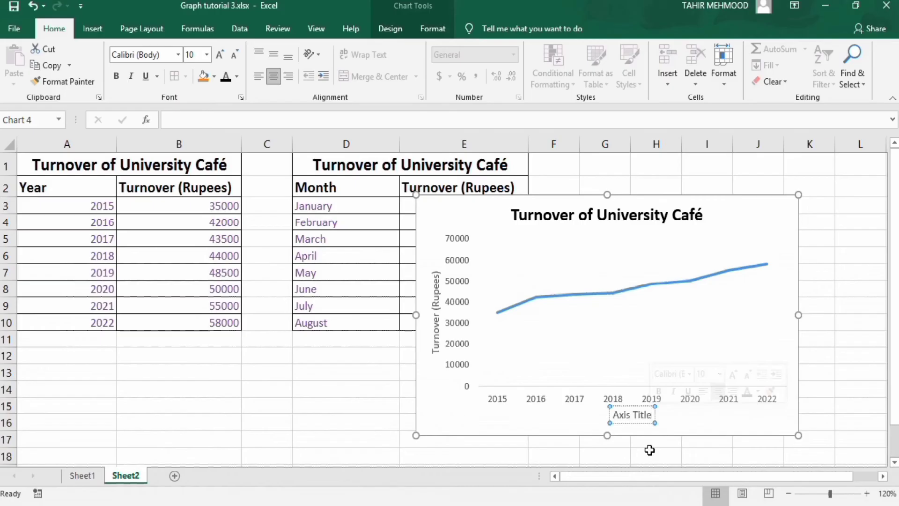
{"action": "key", "text": "BackSpace"}
{"action": "key", "text": "BackSpace"}
{"action": "key", "text": "BackSpace"}
{"action": "key", "text": "BackSpace"}
{"action": "key", "text": "BackSpace"}
{"action": "key", "text": "BackSpace"}
{"action": "key", "text": "BackSpace"}
{"action": "key", "text": "BackSpace"}
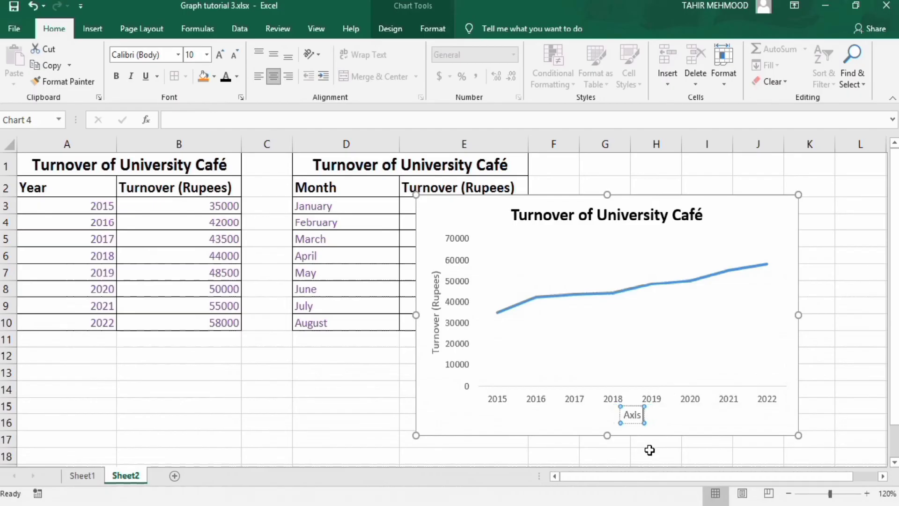
{"action": "key", "text": "BackSpace"}
{"action": "key", "text": "BackSpace"}
{"action": "type", "text": "Year"}
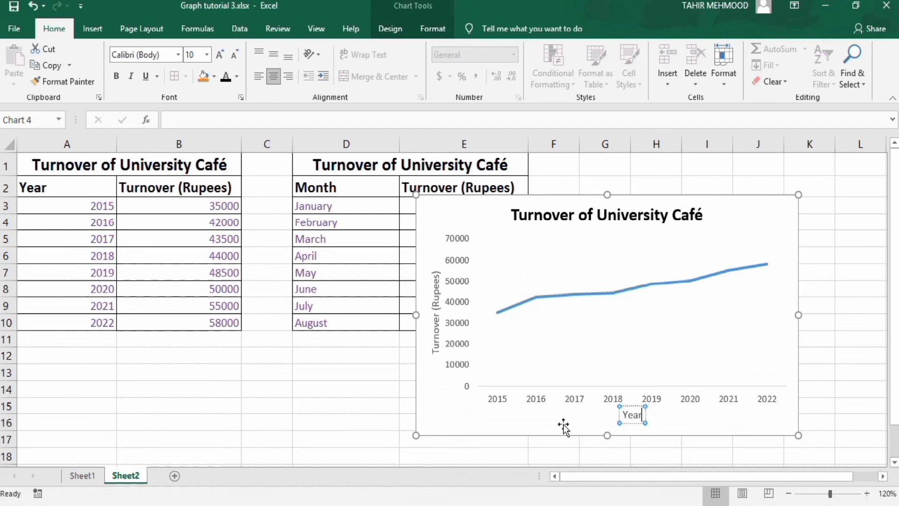
Make the vertical axis title black, 12-point and bold, and copy its formatting to the horizontal axis title
{"action": "left_click", "coordinate": [436, 313]}
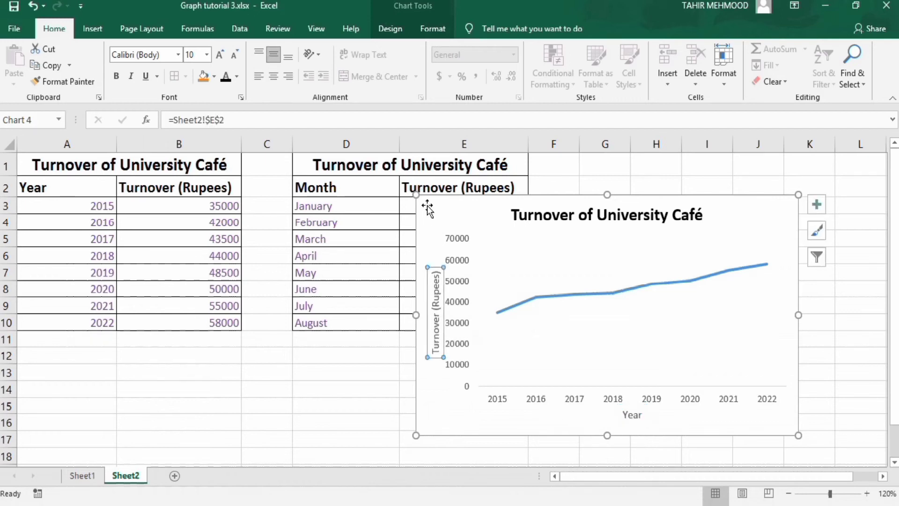
{"action": "left_click", "coordinate": [226, 81]}
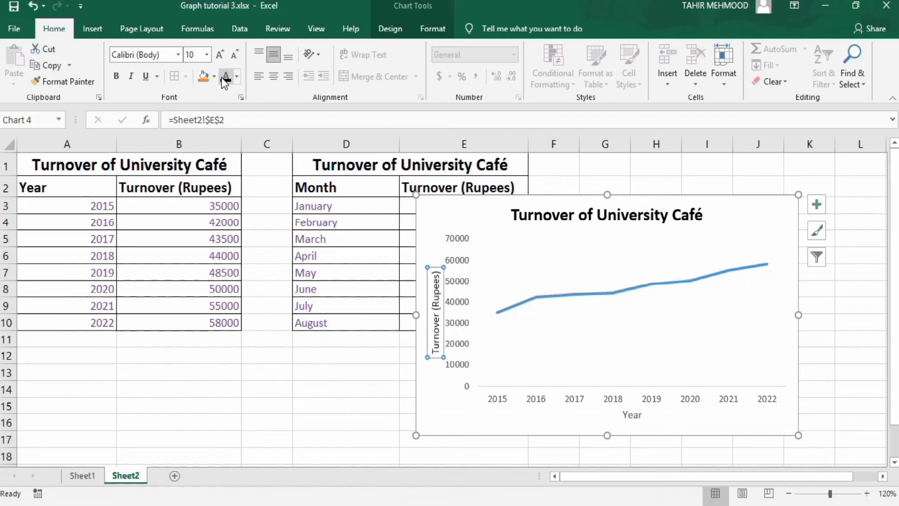
{"action": "left_click", "coordinate": [206, 55]}
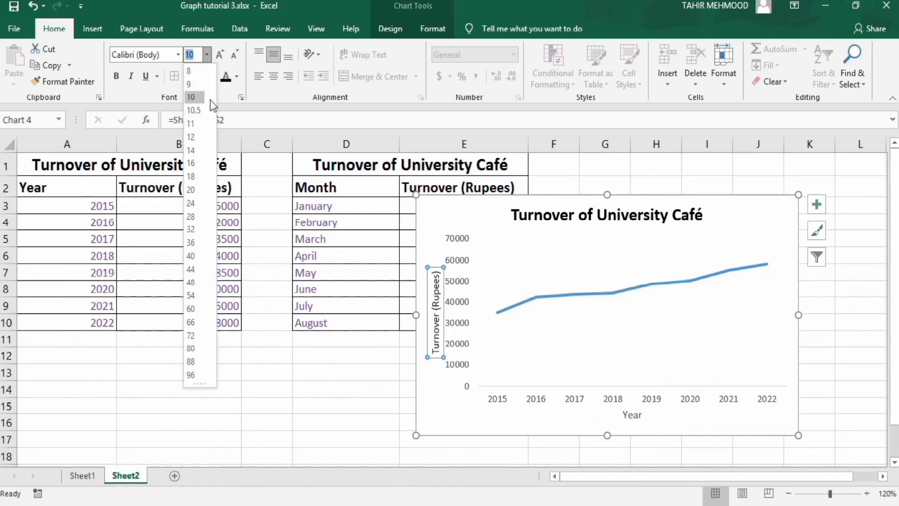
{"action": "left_click", "coordinate": [193, 137]}
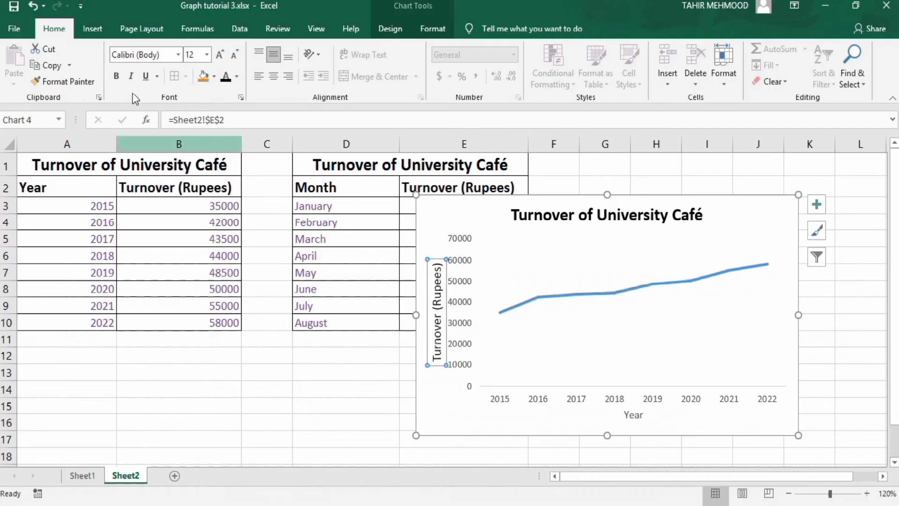
{"action": "left_click", "coordinate": [116, 77]}
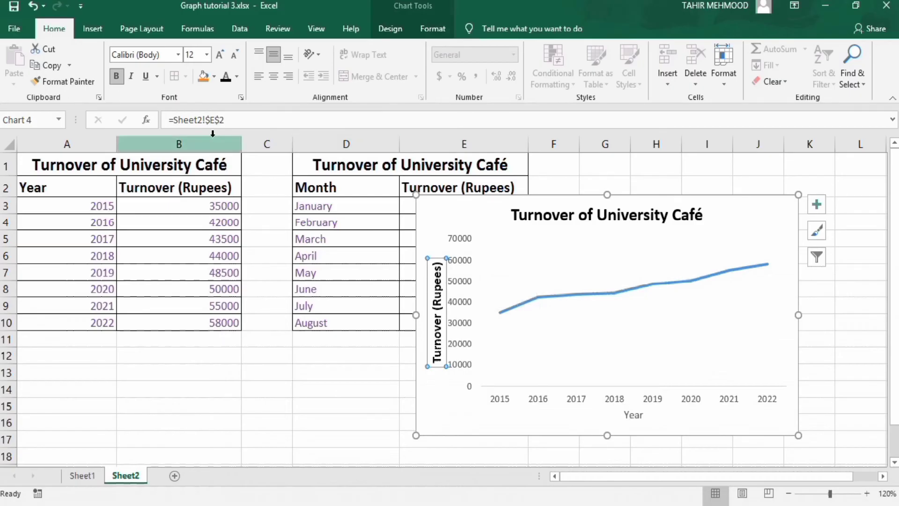
{"action": "left_click", "coordinate": [61, 78]}
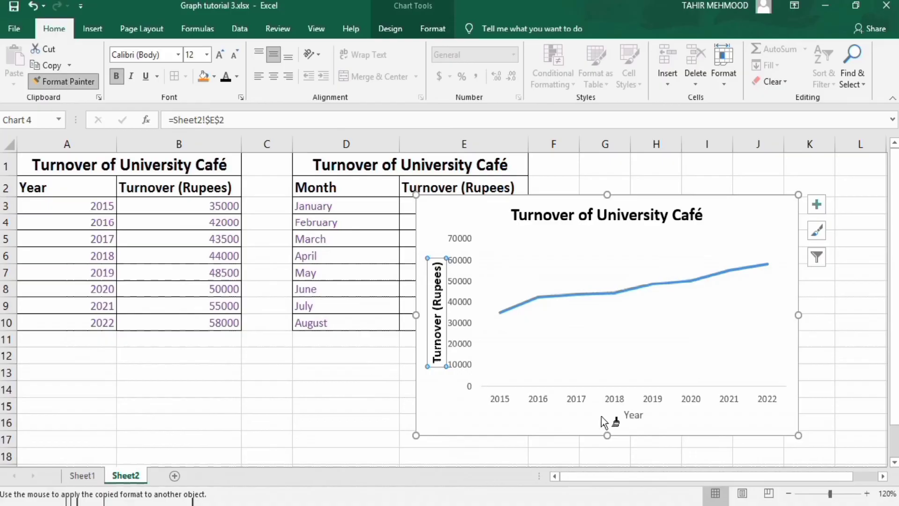
{"action": "left_click", "coordinate": [634, 415]}
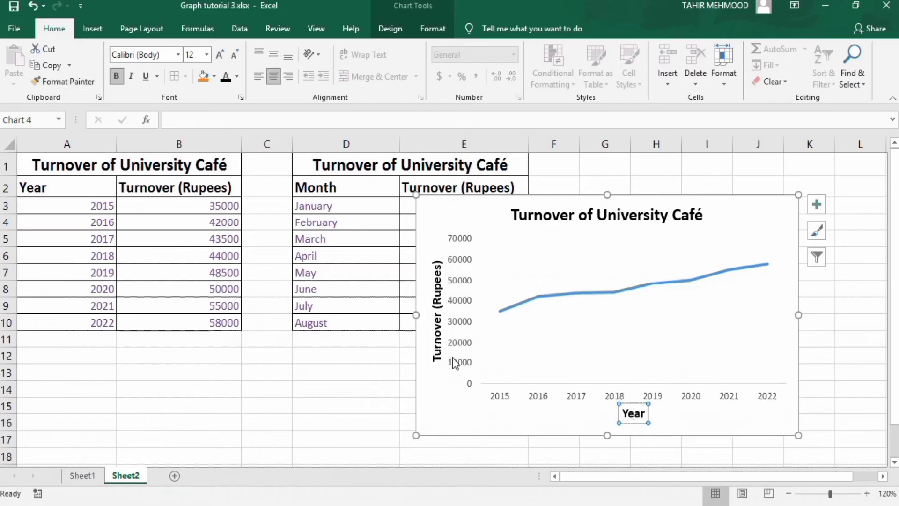
Set the vertical axis labels to black, 12-point text and copy their formatting to the horizontal axis labels
{"action": "left_click", "coordinate": [460, 265]}
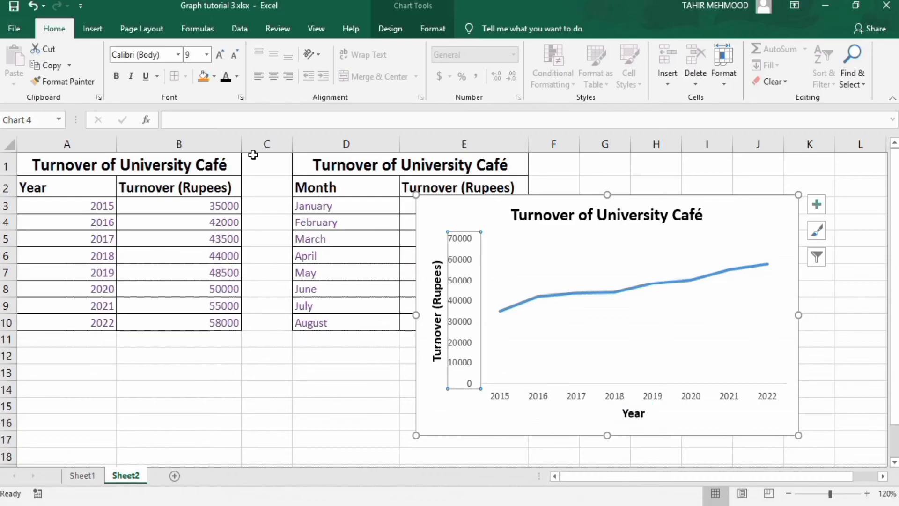
{"action": "left_click", "coordinate": [206, 52]}
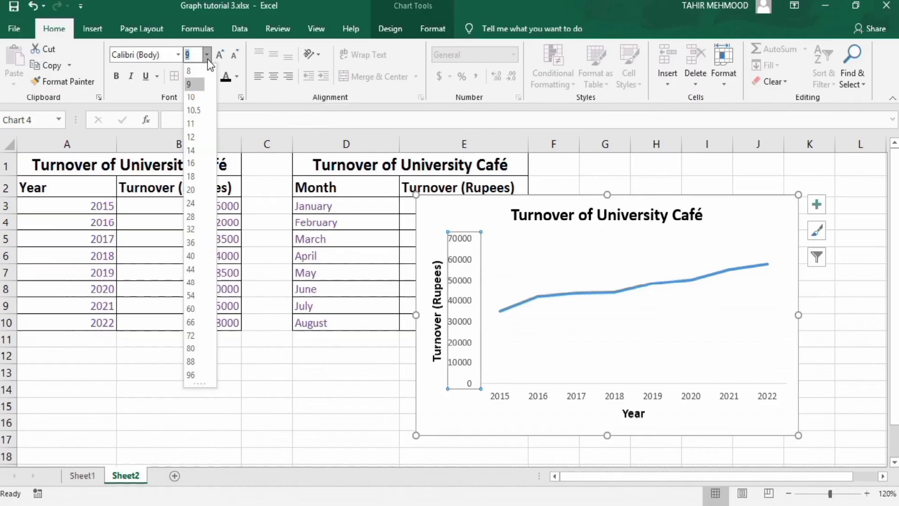
{"action": "left_click", "coordinate": [195, 135]}
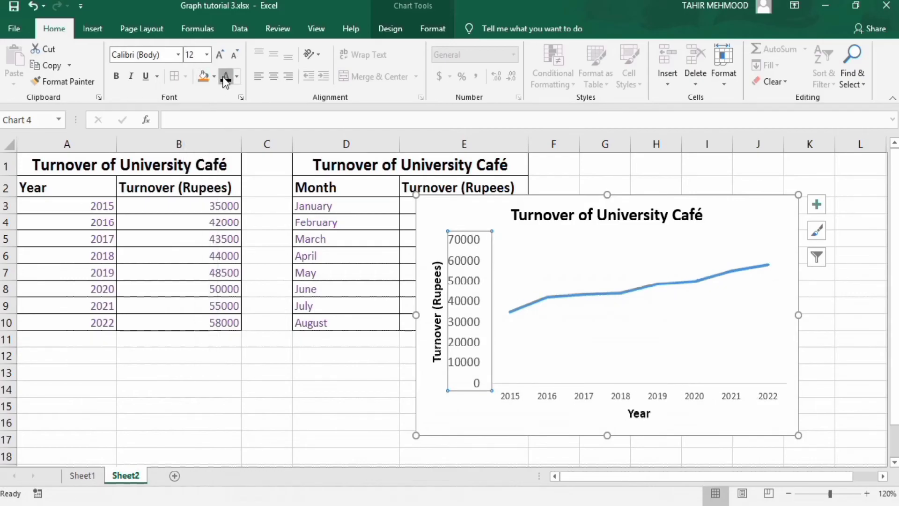
{"action": "left_click", "coordinate": [61, 84]}
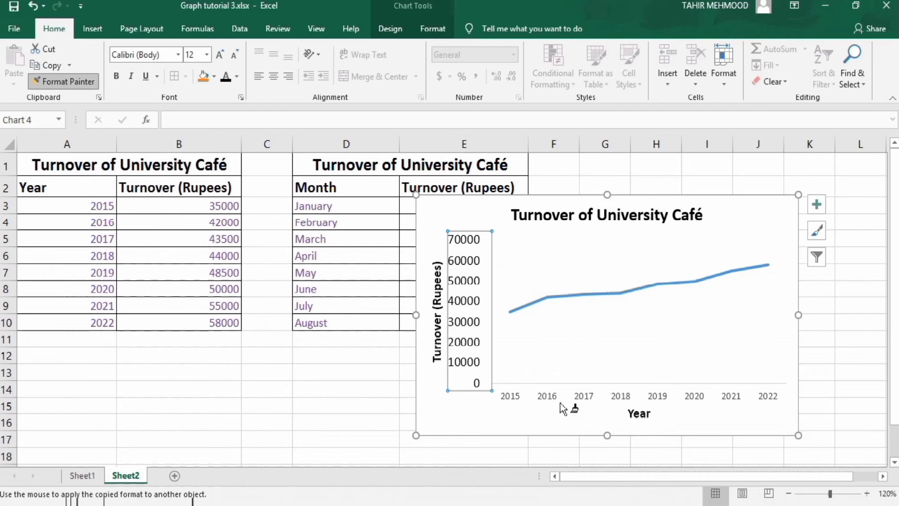
{"action": "left_click", "coordinate": [547, 393]}
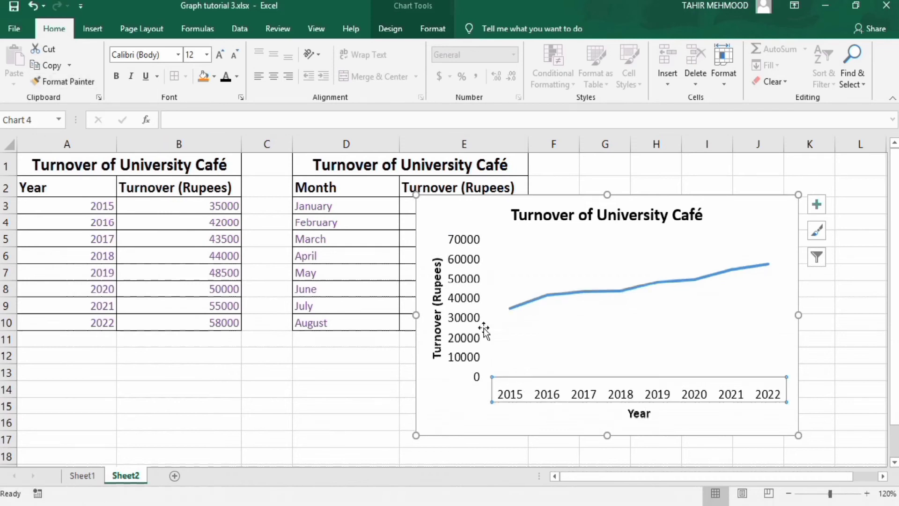
Set the minimum bound of the vertical axis to 20000 in its axis formatting options
{"action": "left_click", "coordinate": [466, 280]}
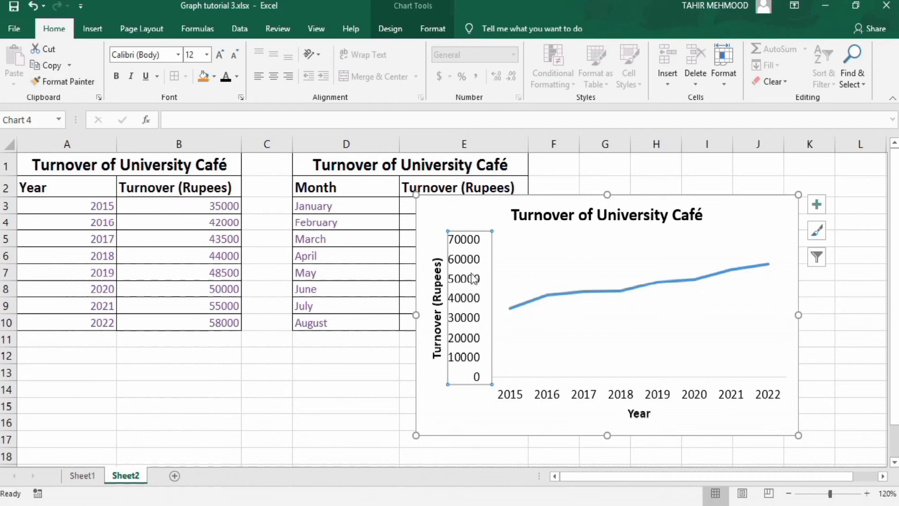
{"action": "right_click", "coordinate": [468, 261]}
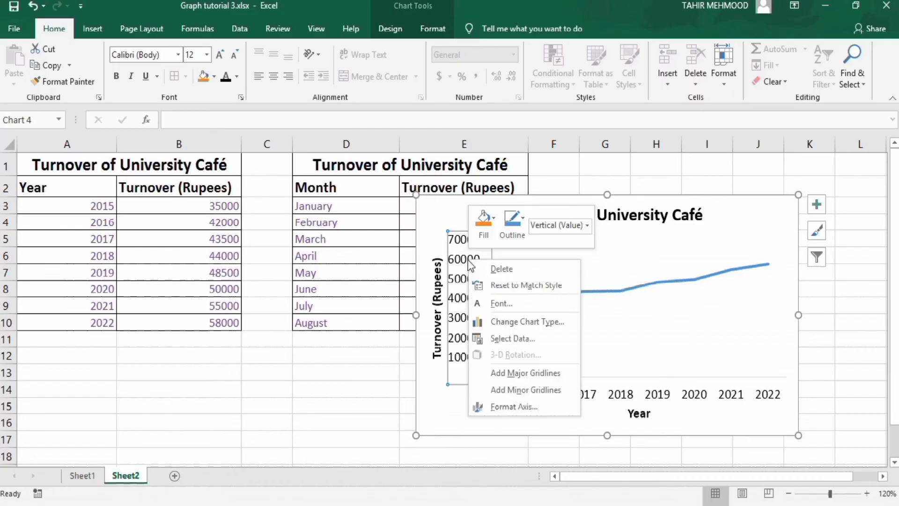
{"action": "left_click", "coordinate": [514, 406]}
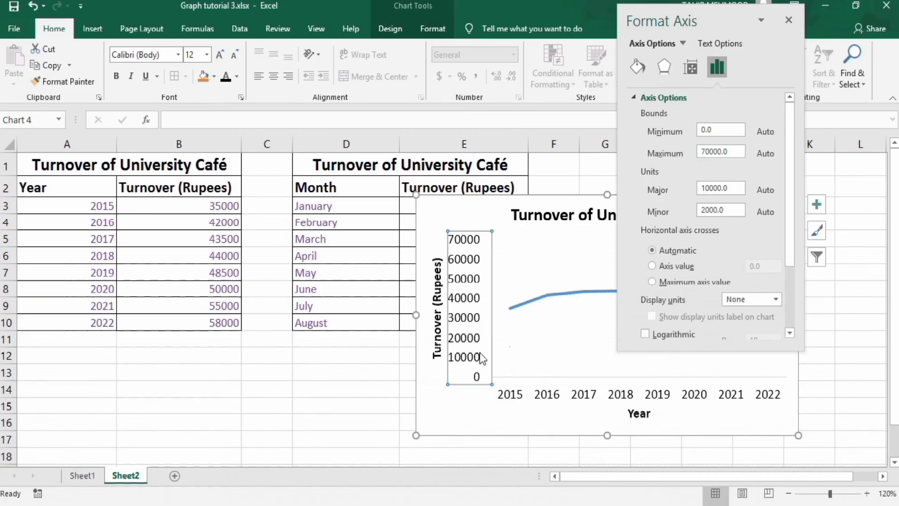
{"action": "left_click", "coordinate": [702, 129]}
{"action": "type", "text": "2000"}
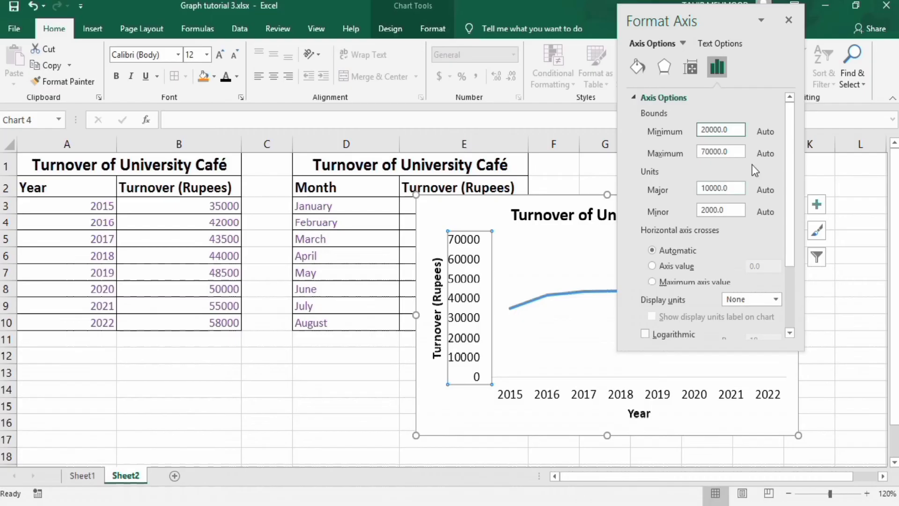
Set both the major and minor tick marks of the vertical axis to Outside
{"action": "left_click_drag", "start_coordinate": [789, 169], "coordinate": [788, 230]}
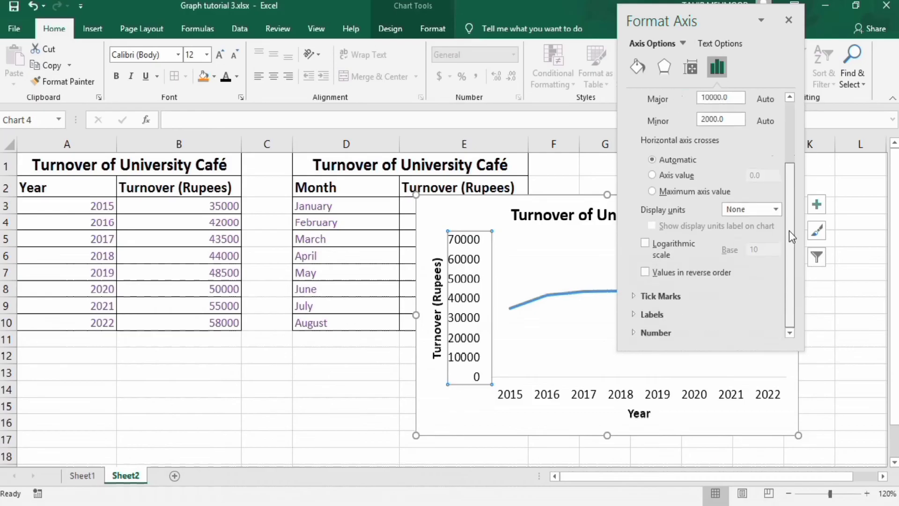
{"action": "left_click", "coordinate": [662, 293]}
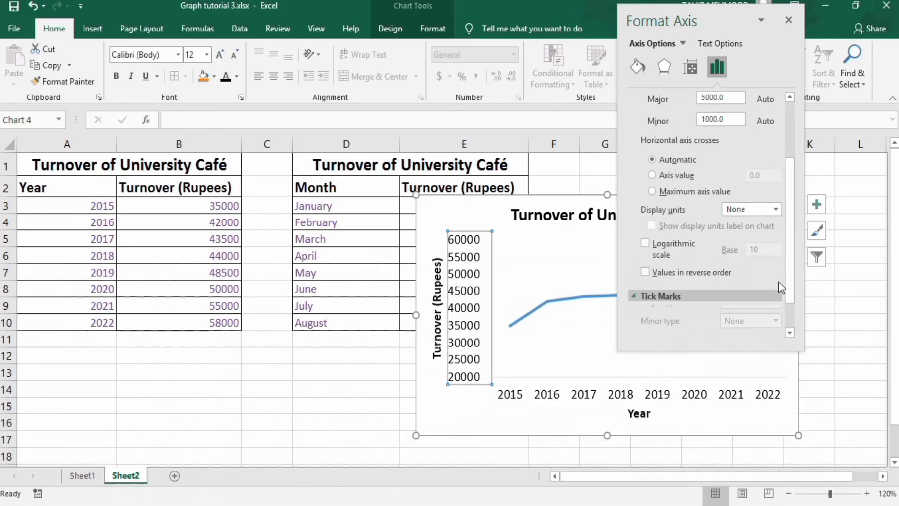
{"action": "left_click_drag", "start_coordinate": [791, 260], "coordinate": [791, 280]}
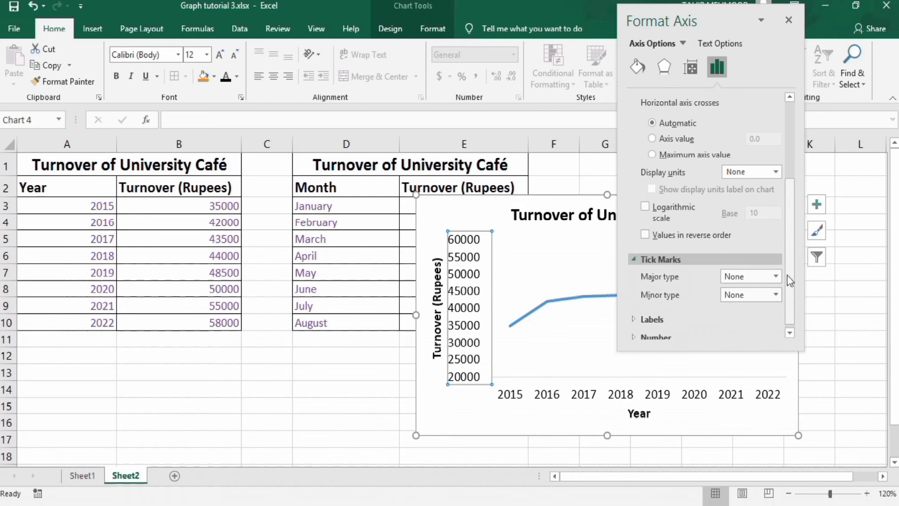
{"action": "left_click", "coordinate": [777, 278]}
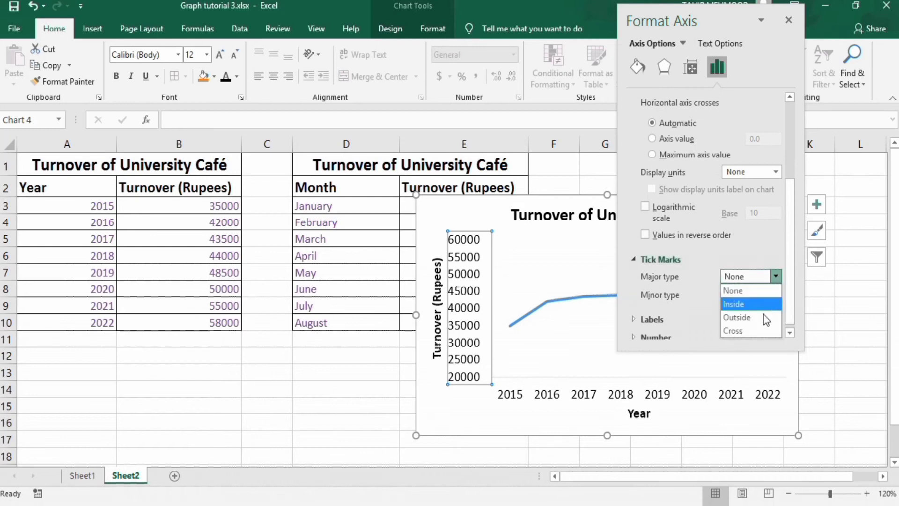
{"action": "left_click", "coordinate": [764, 314]}
{"action": "left_click", "coordinate": [777, 295]}
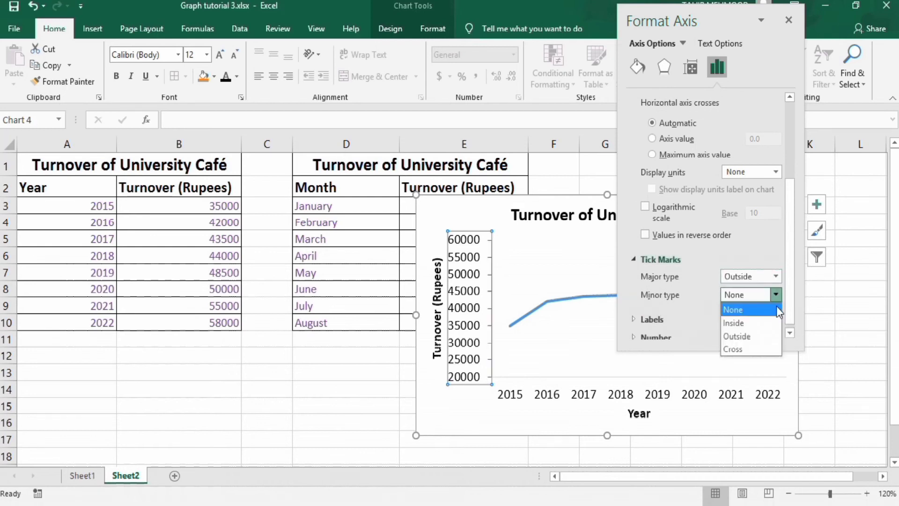
{"action": "left_click", "coordinate": [768, 341]}
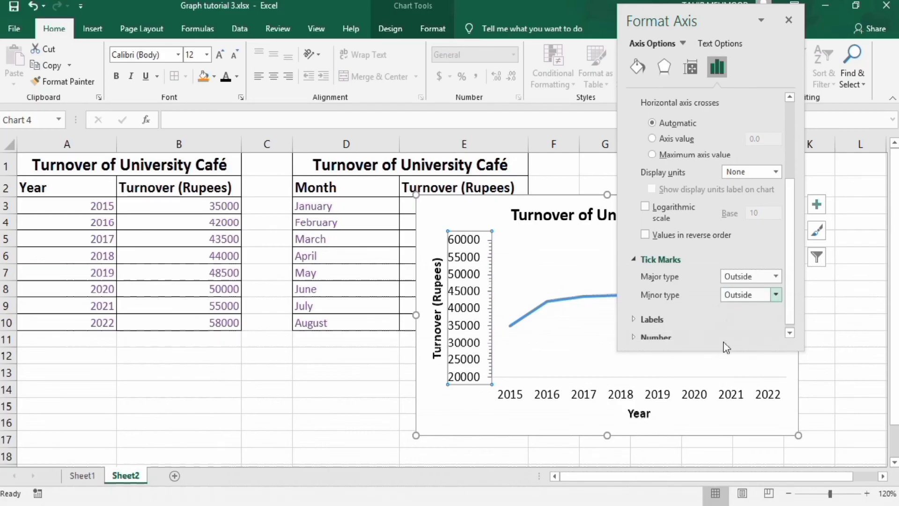
Set the major unit of the vertical axis to 10000 and open the axis's fill and line options
{"action": "left_click_drag", "start_coordinate": [789, 237], "coordinate": [789, 175]}
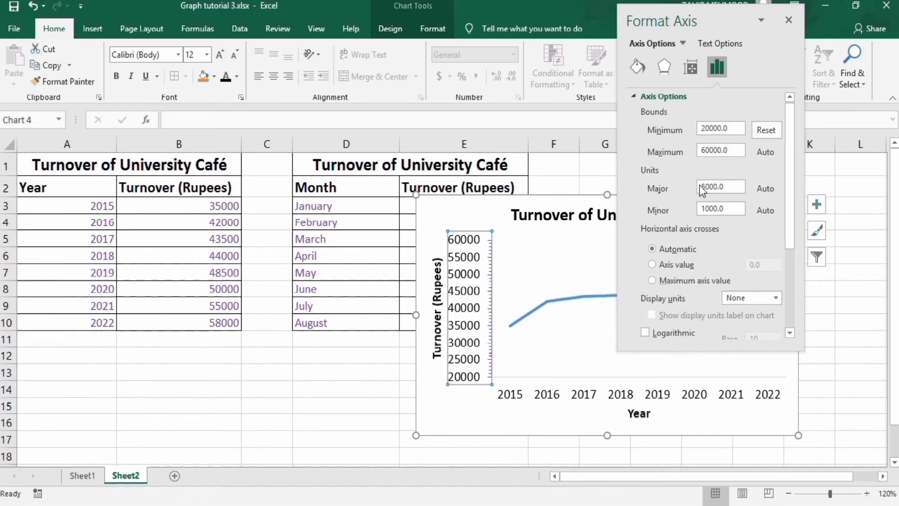
{"action": "left_click", "coordinate": [704, 186]}
{"action": "key", "text": "BackSpace"}
{"action": "type", "text": "10"}
{"action": "left_click", "coordinate": [636, 66]}
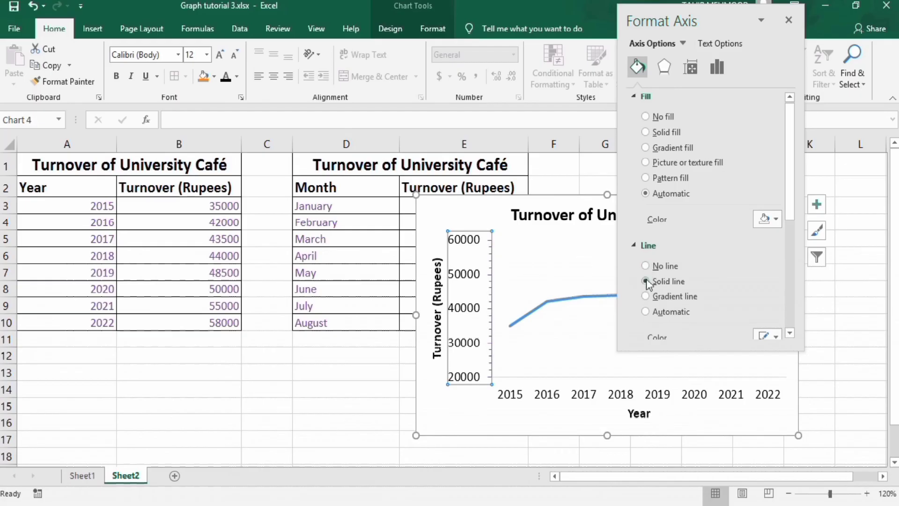
Set the vertical axis line to black with a width of 1.5 pt
{"action": "scroll", "coordinate": [791, 195], "scroll_direction": "down", "scroll_amount": 2}
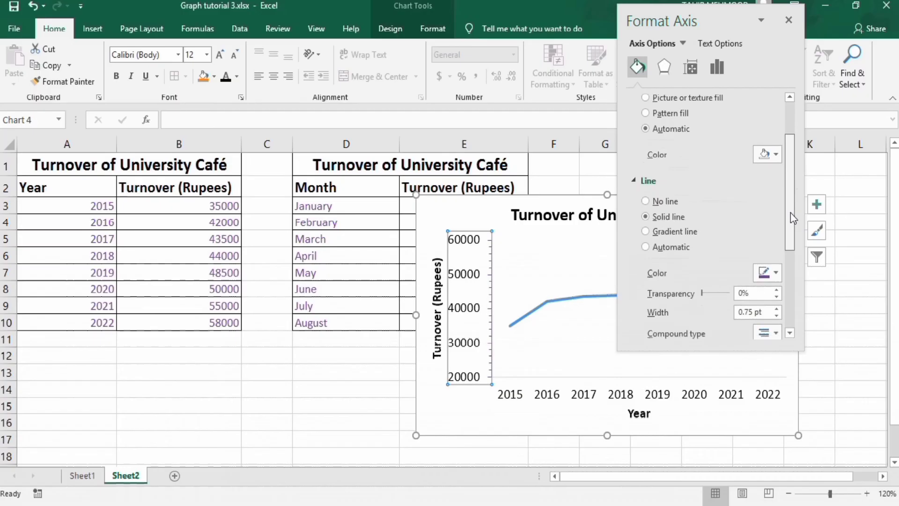
{"action": "left_click", "coordinate": [777, 268]}
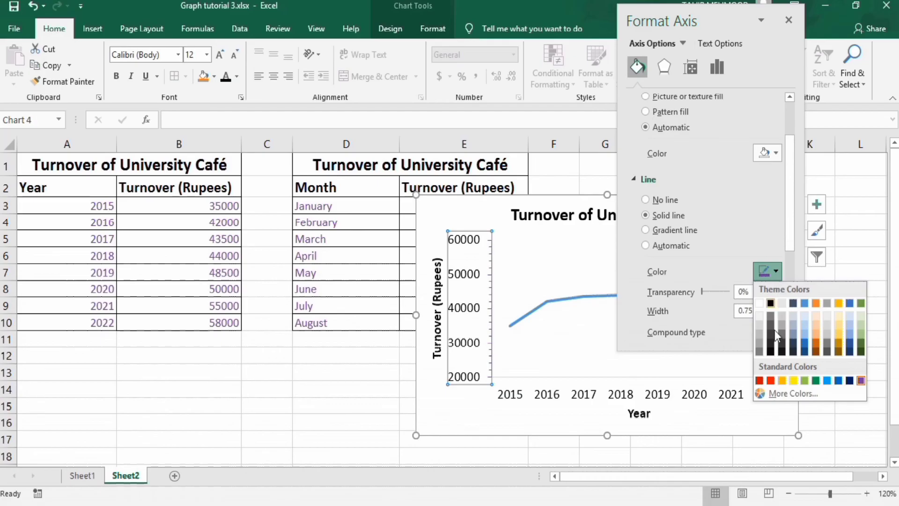
{"action": "left_click", "coordinate": [770, 304]}
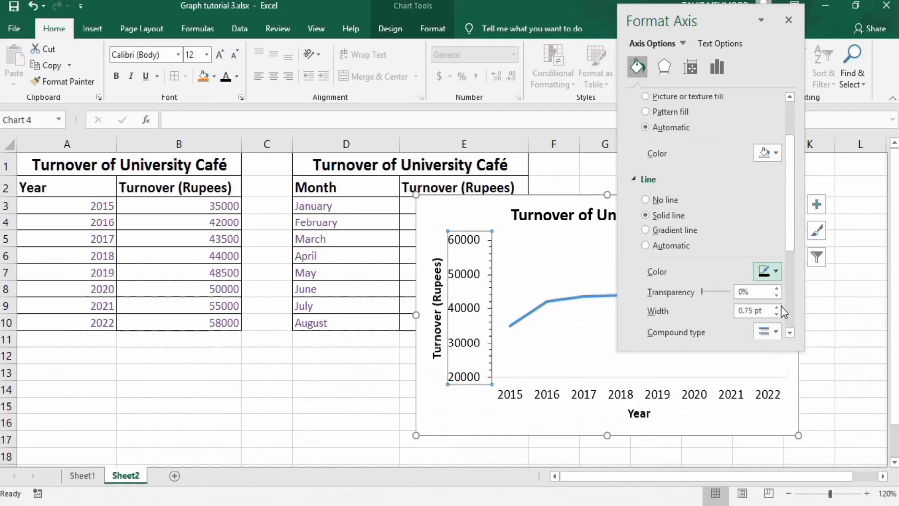
{"action": "left_click", "coordinate": [777, 306]}
{"action": "left_click", "coordinate": [777, 306]}
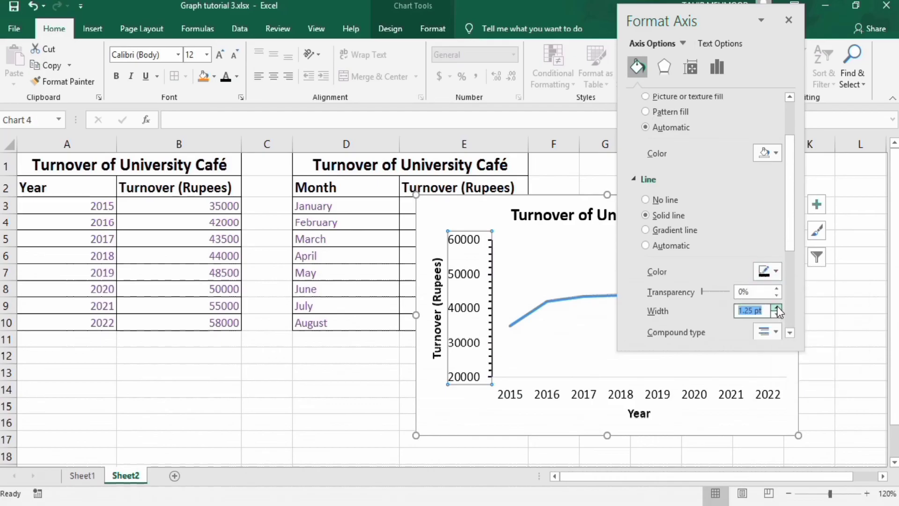
Give the horizontal axis a black line 1.5 pt wide and close the axis formatting options
{"action": "left_click", "coordinate": [582, 394]}
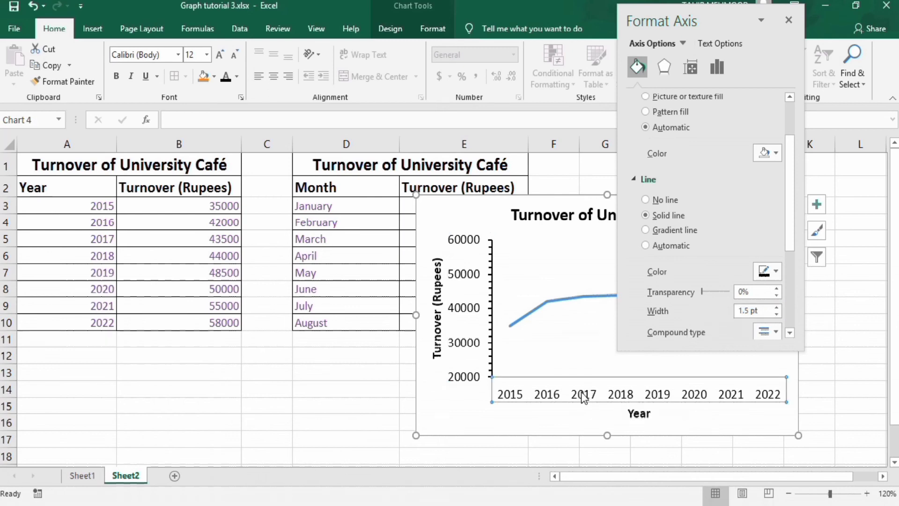
{"action": "left_click", "coordinate": [777, 274]}
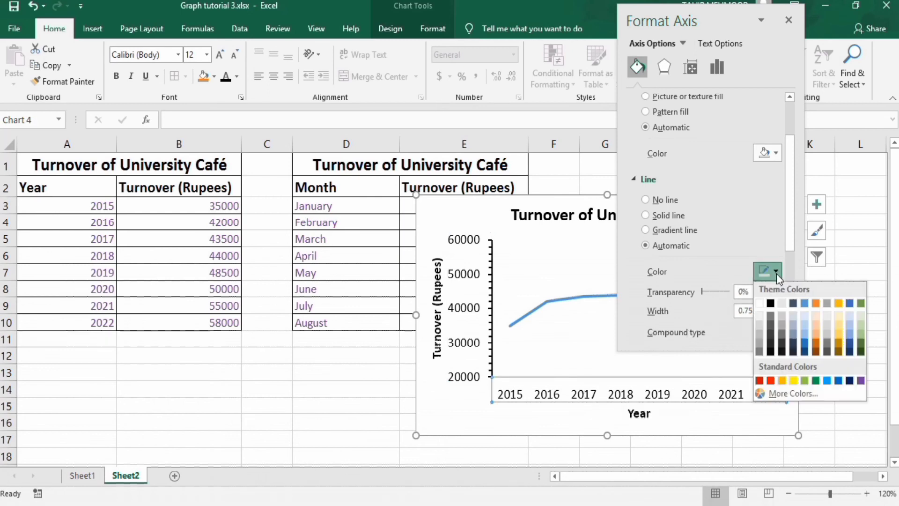
{"action": "left_click", "coordinate": [771, 303]}
{"action": "left_click", "coordinate": [777, 307]}
{"action": "left_click", "coordinate": [777, 308]}
{"action": "left_click", "coordinate": [777, 308]}
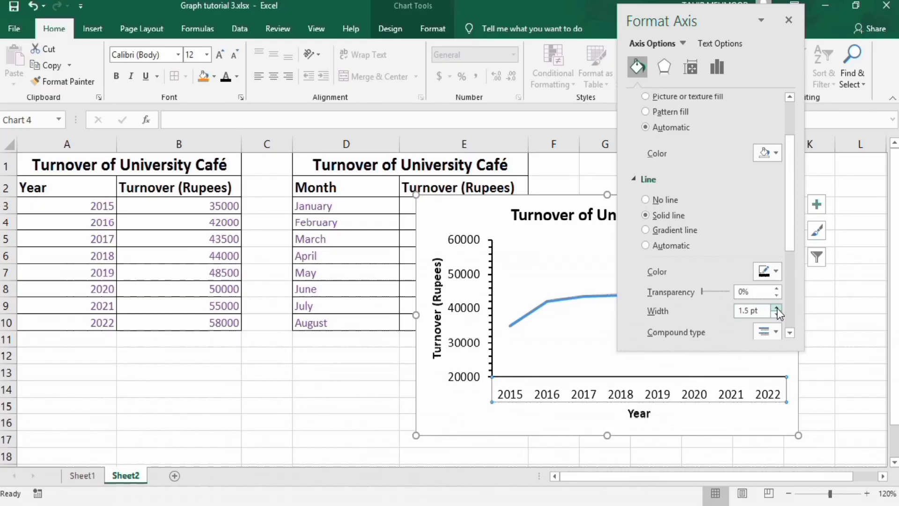
{"action": "left_click", "coordinate": [788, 19]}
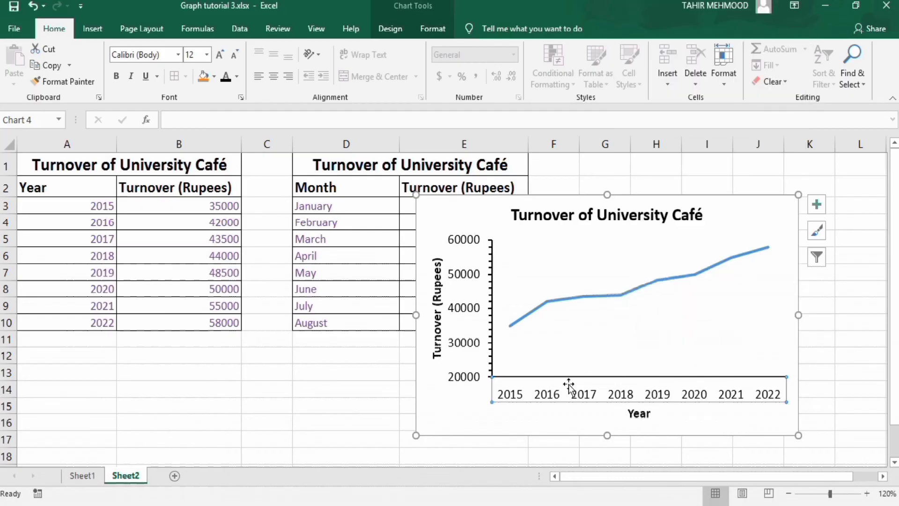
Change the line color of the turnover data series to the standard purple
{"action": "left_click", "coordinate": [564, 303]}
{"action": "right_click", "coordinate": [564, 304]}
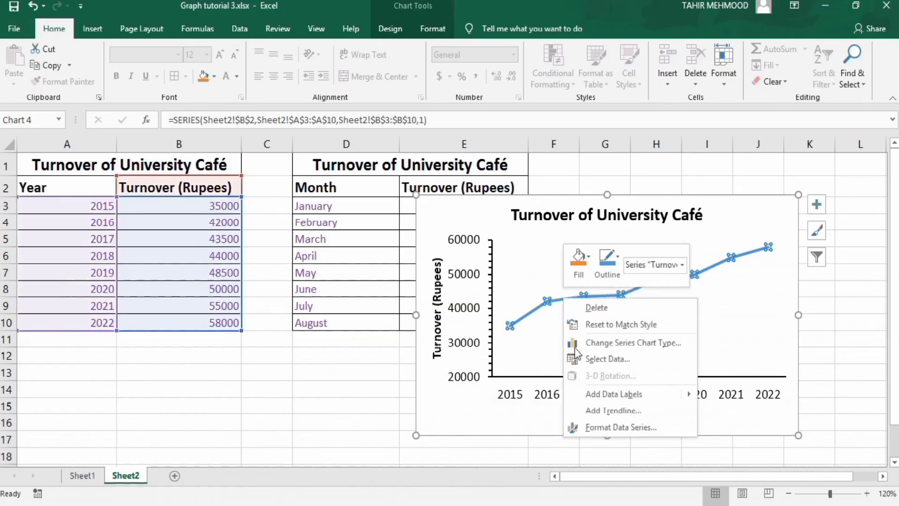
{"action": "left_click", "coordinate": [620, 427]}
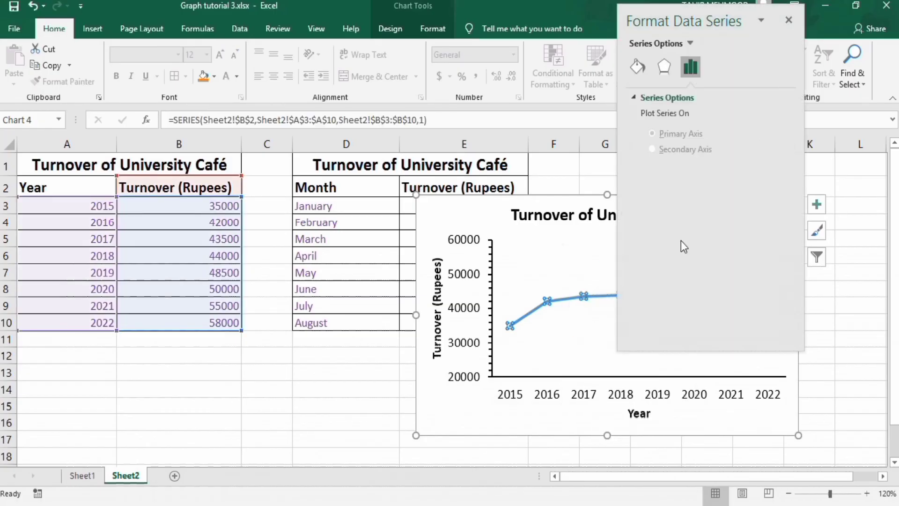
{"action": "left_click", "coordinate": [638, 65]}
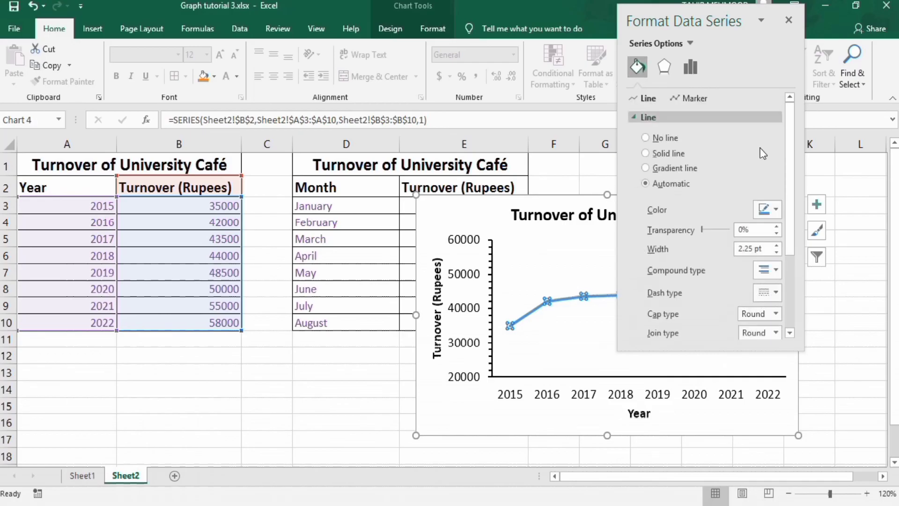
{"action": "left_click", "coordinate": [776, 210]}
{"action": "left_click", "coordinate": [862, 318]}
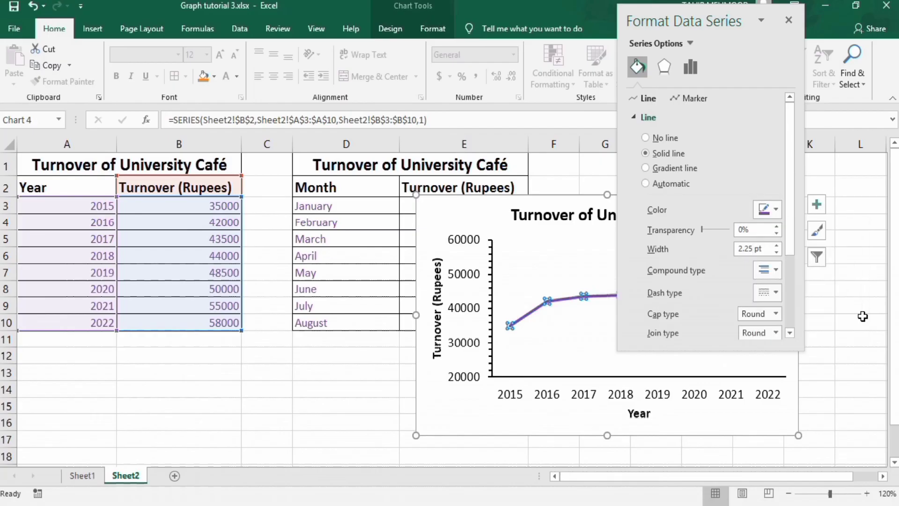
Add Automatic markers to the turnover data series, then close the formatting options and deselect the chart
{"action": "left_click", "coordinate": [690, 100]}
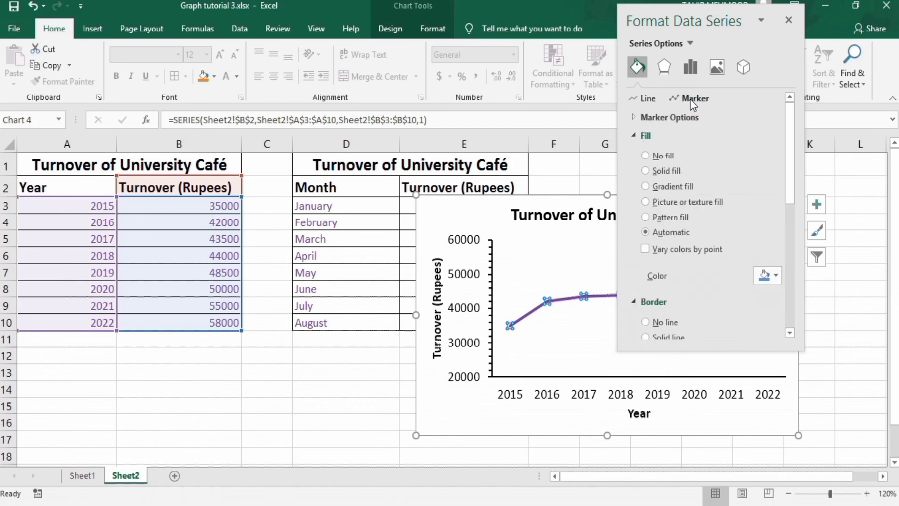
{"action": "left_click", "coordinate": [664, 117]}
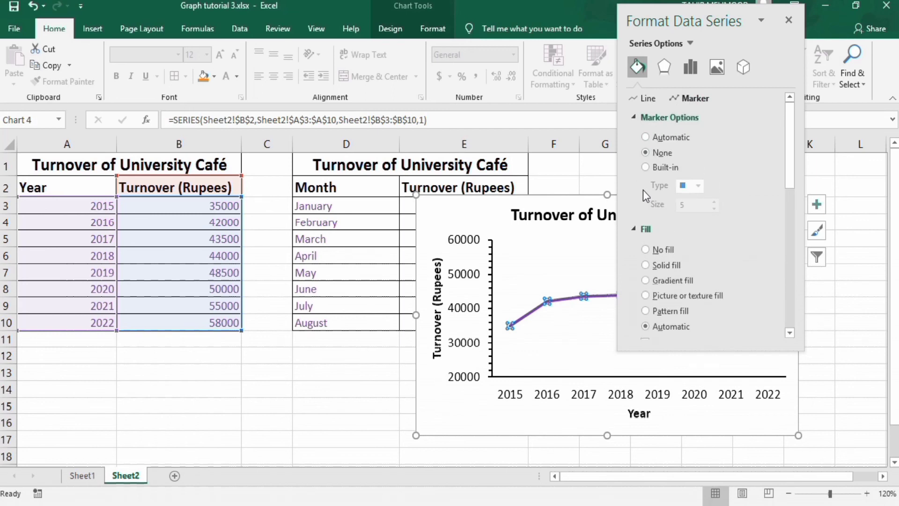
{"action": "left_click", "coordinate": [645, 137]}
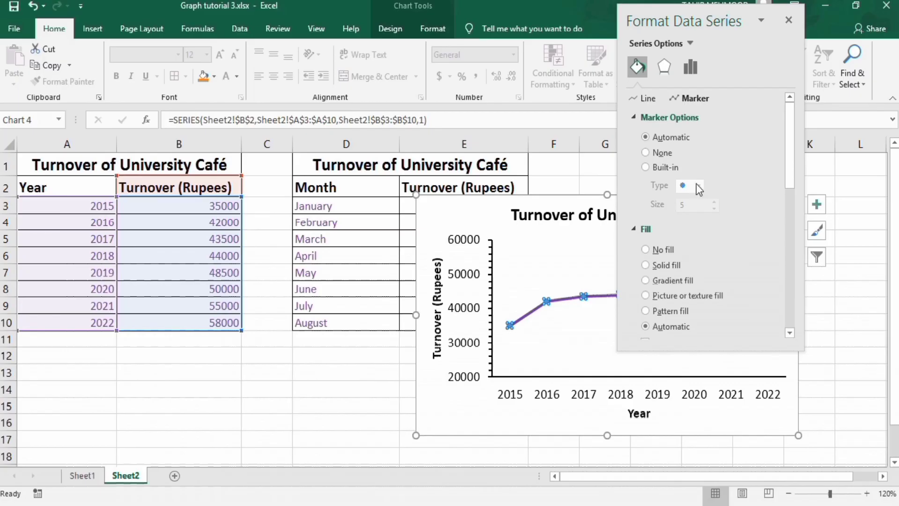
{"action": "left_click", "coordinate": [792, 22]}
{"action": "left_click", "coordinate": [827, 303]}
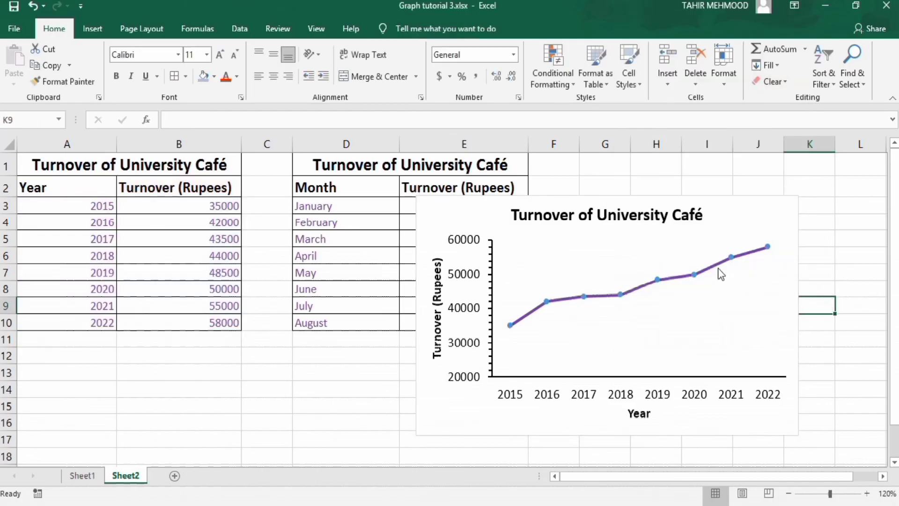
Review the marker options of the turnover data series and close its formatting options
{"action": "left_click", "coordinate": [695, 276]}
{"action": "right_click", "coordinate": [695, 277]}
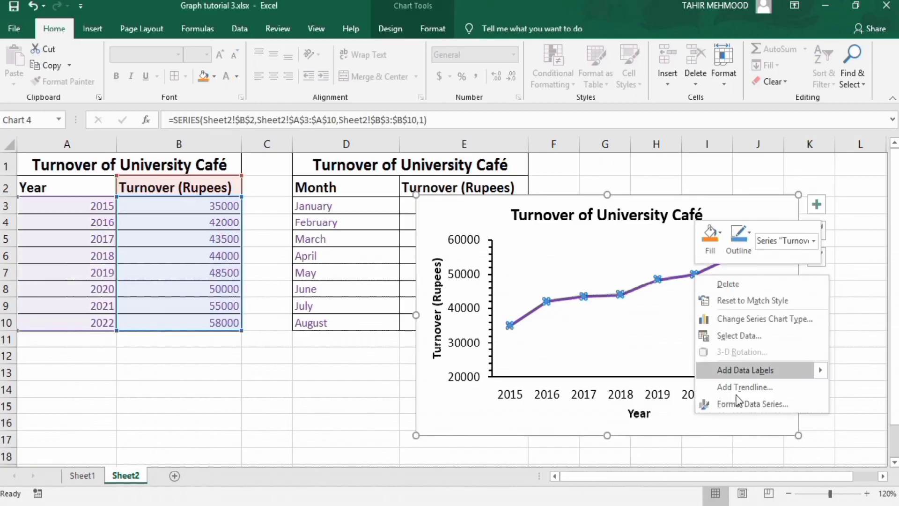
{"action": "left_click", "coordinate": [745, 405]}
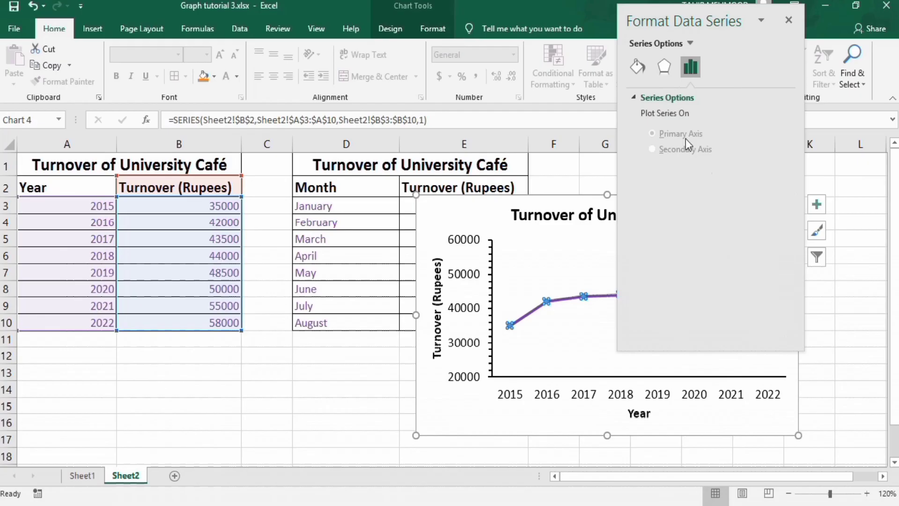
{"action": "left_click", "coordinate": [638, 67]}
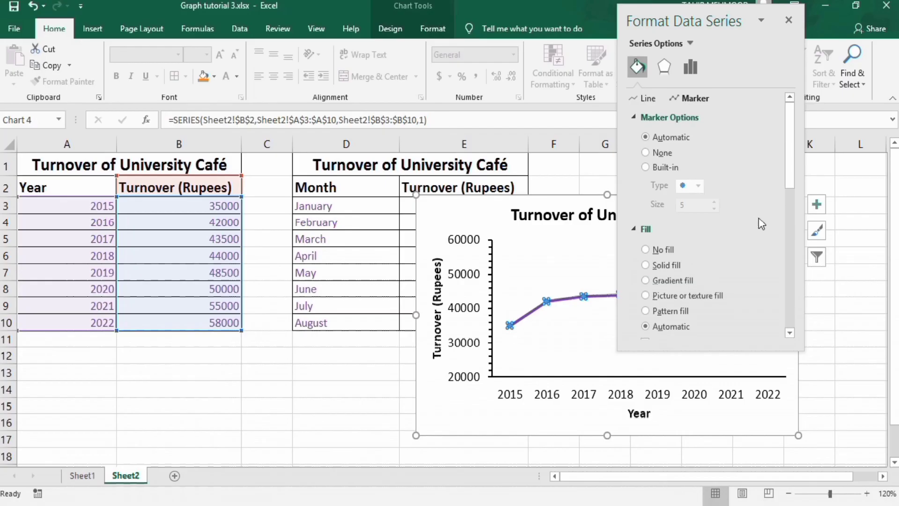
{"action": "mouse_move", "coordinate": [791, 167]}
{"action": "left_mouse_down"}
{"action": "mouse_move", "coordinate": [795, 217]}
{"action": "mouse_move", "coordinate": [790, 154]}
{"action": "left_mouse_up"}
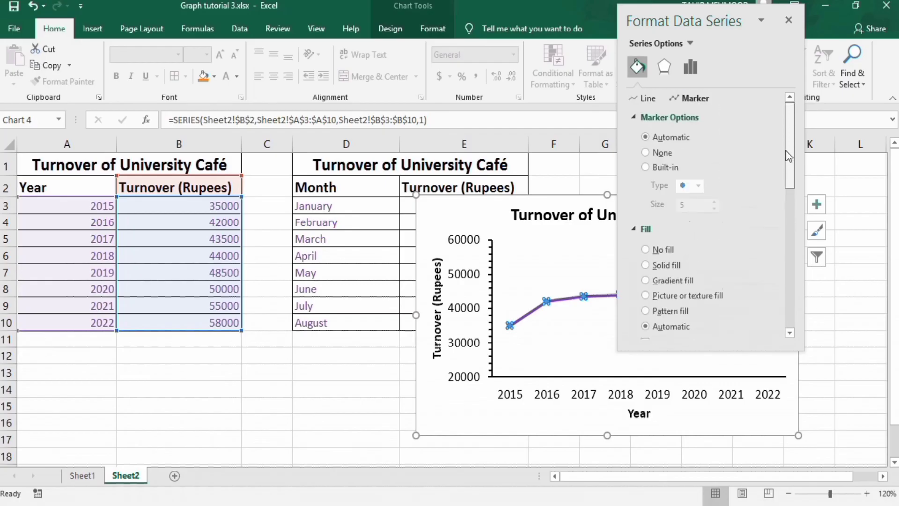
{"action": "left_click", "coordinate": [789, 20]}
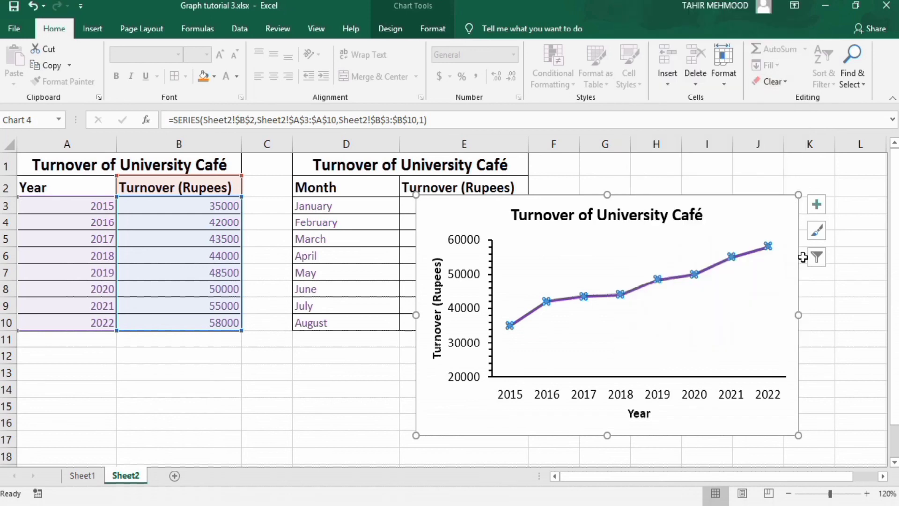